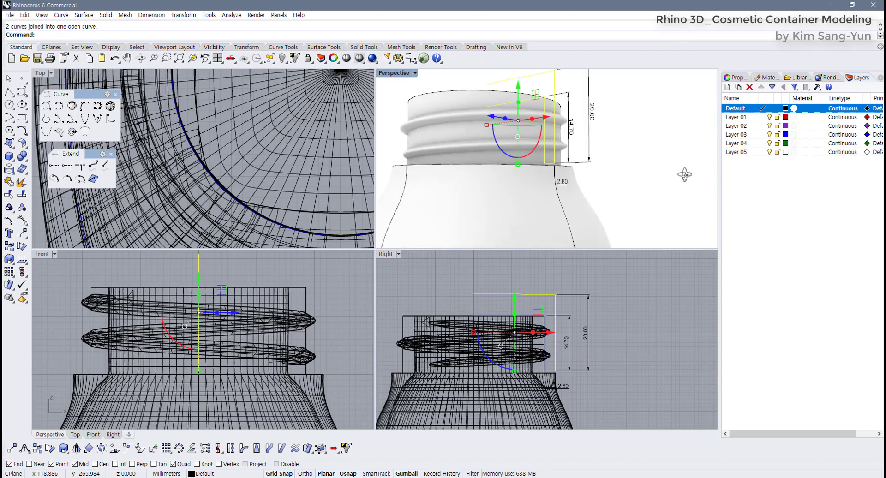
- Isolate the cap profile curve together with its three existing dimensions in the maximized Right view
double_click(386, 254)
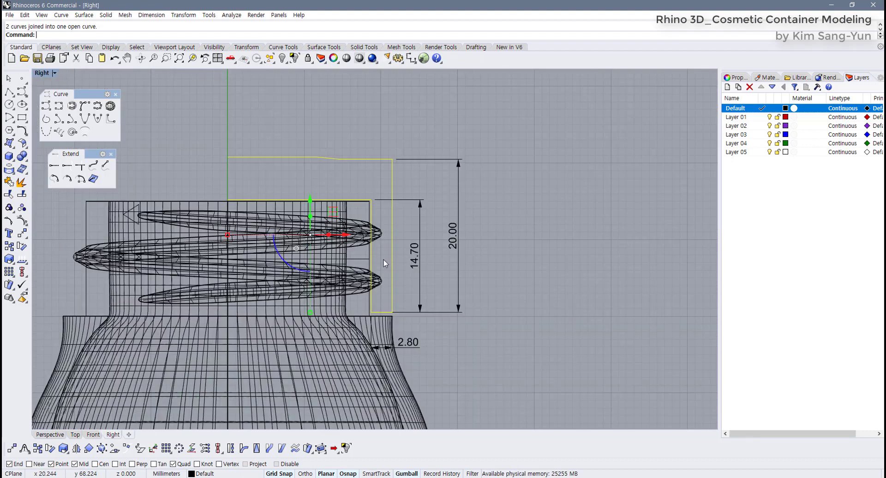
click(294, 57)
key(ctrl+z)
drag(510, 178, 394, 255)
shift+click(411, 345)
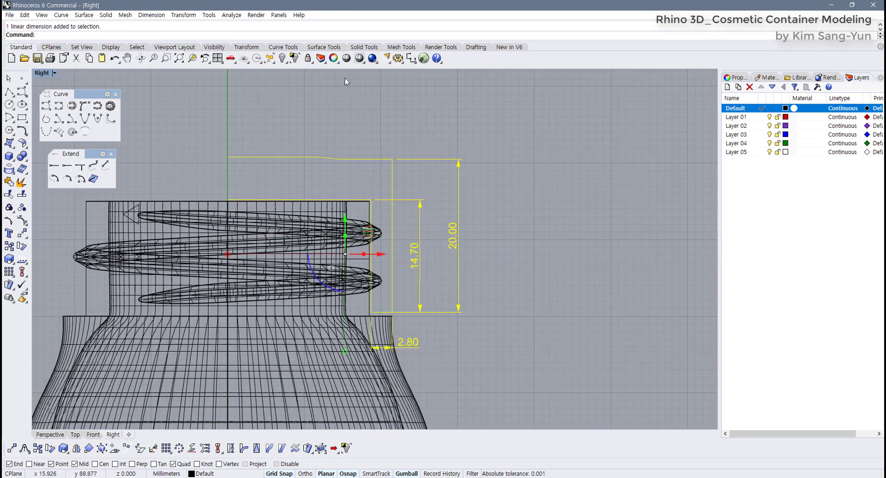
click(294, 58)
click(404, 232)
right_drag(350, 230, 357, 249)
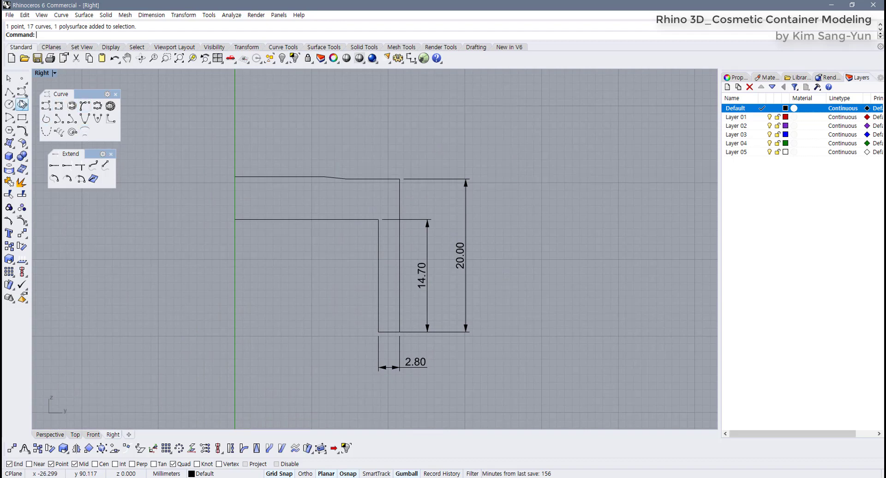
- Add a horizontal dimension above the outer flat segment of the cap profile's top edge
click(411, 58)
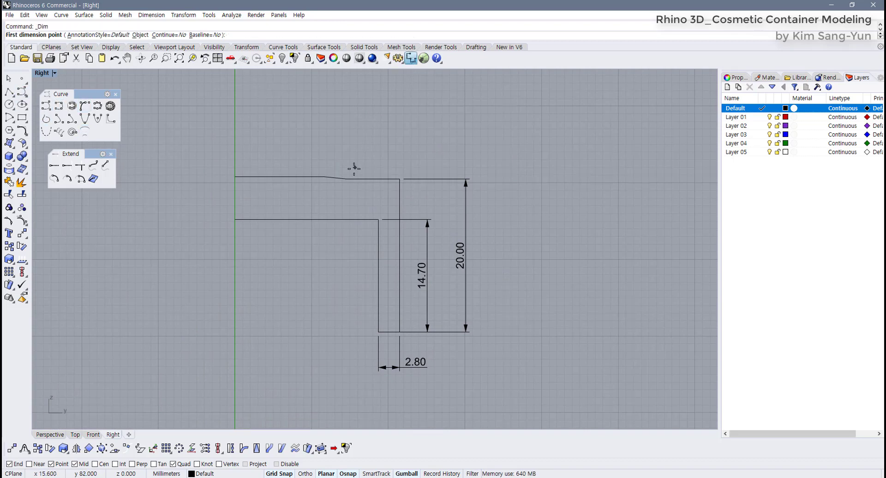
click(400, 179)
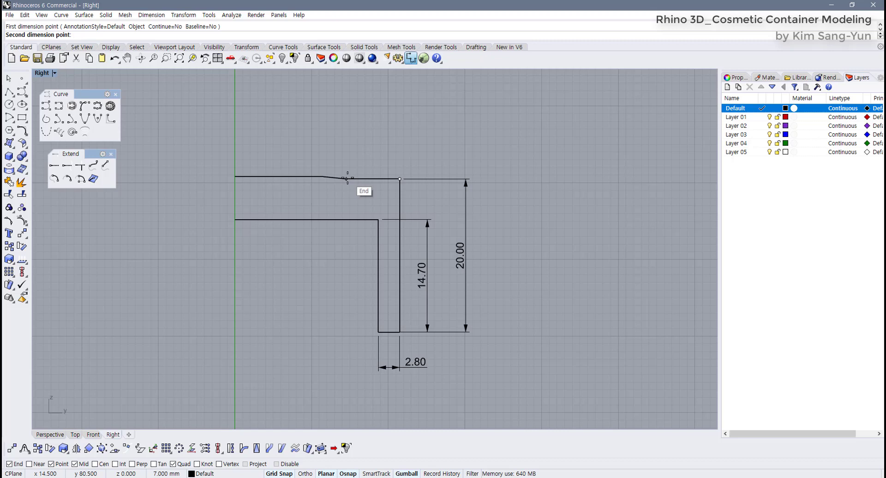
click(347, 178)
click(365, 134)
scroll(330, 182, up, 2)
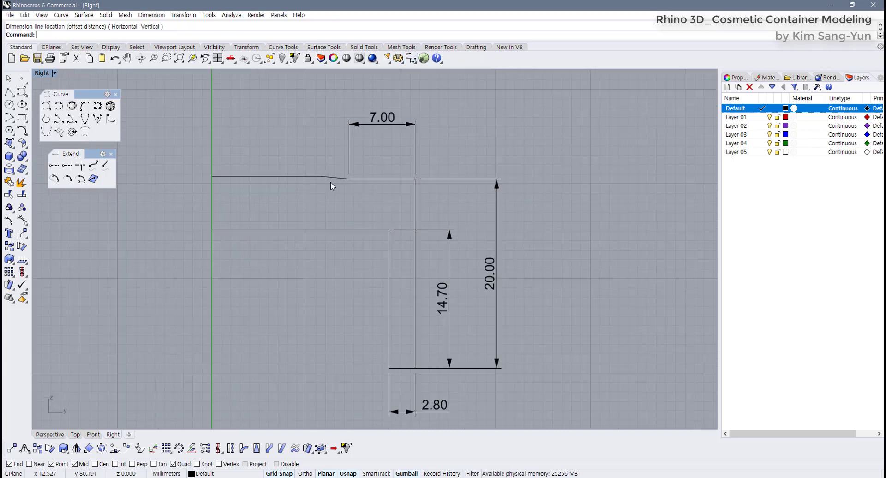
- Dimension the horizontal lengths of the sloped segment and the inner flat segment, in line with the dimension above the top edge
key(Return)
click(347, 178)
click(322, 175)
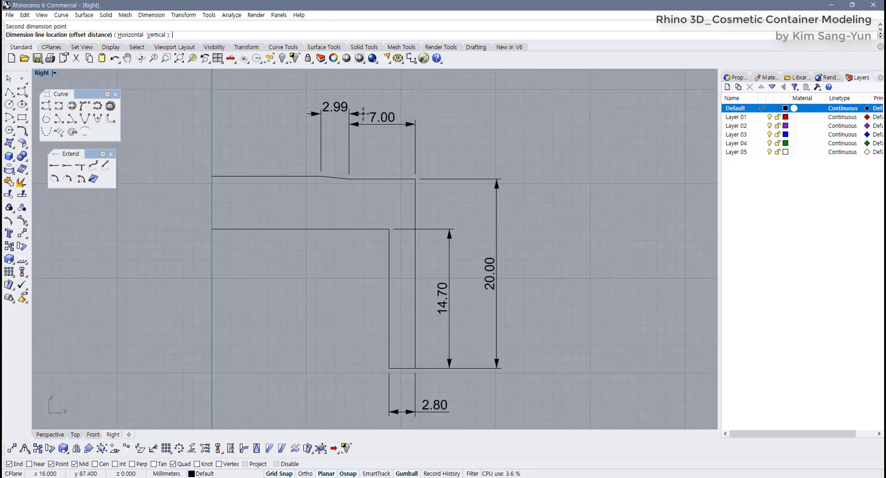
click(362, 124)
right_drag(223, 183, 222, 184)
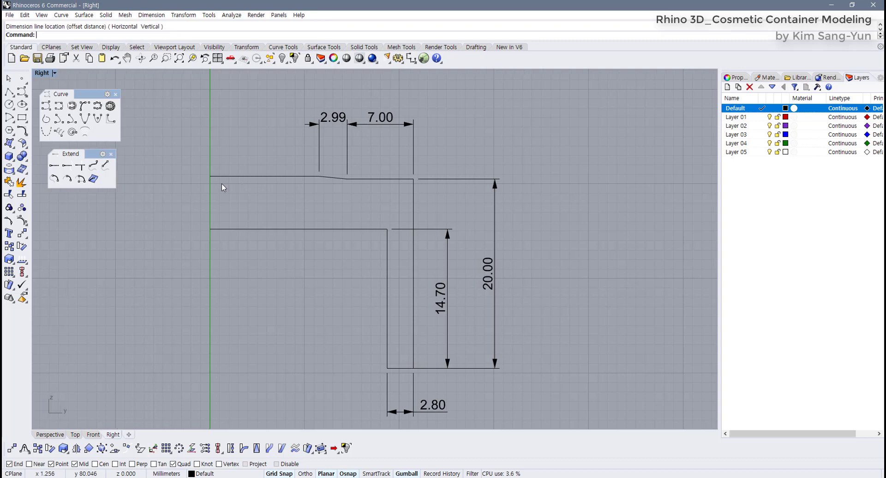
key(Return)
click(211, 178)
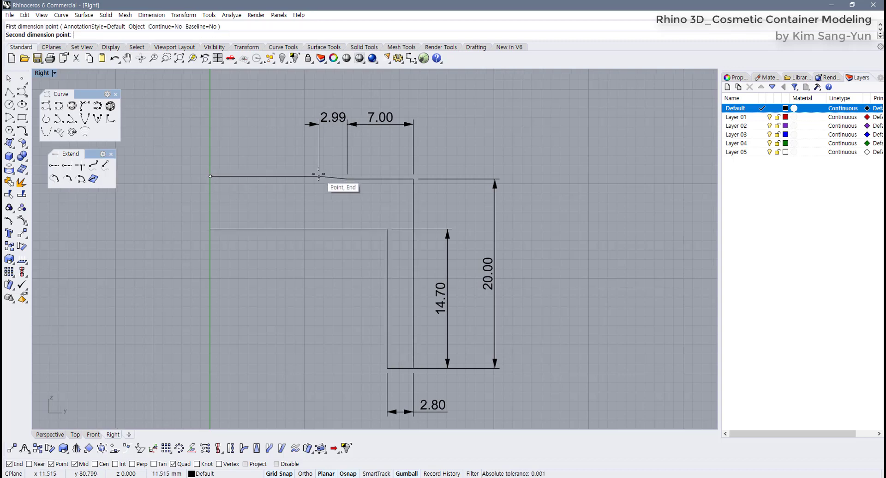
click(318, 176)
click(319, 125)
- Dimension the profile's inner horizontal edge from the centre axis to the inner wall, placed below in line with the wall-thickness dimension
key(Return)
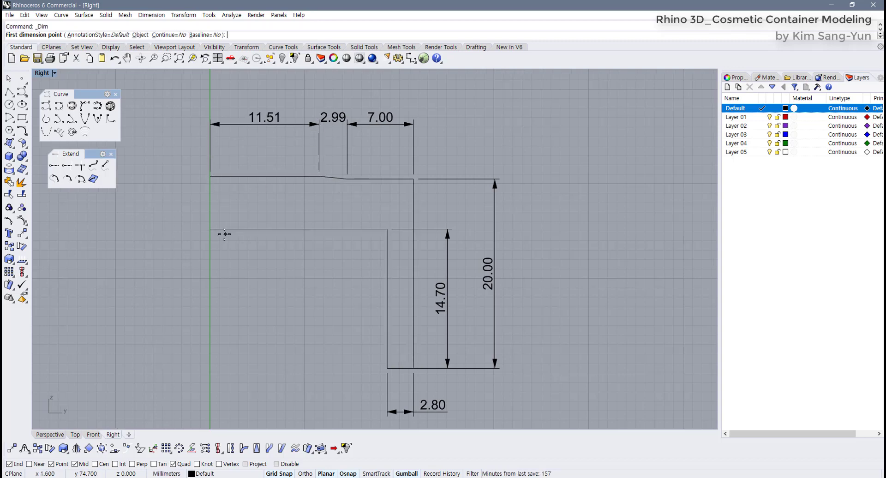
click(211, 229)
click(388, 229)
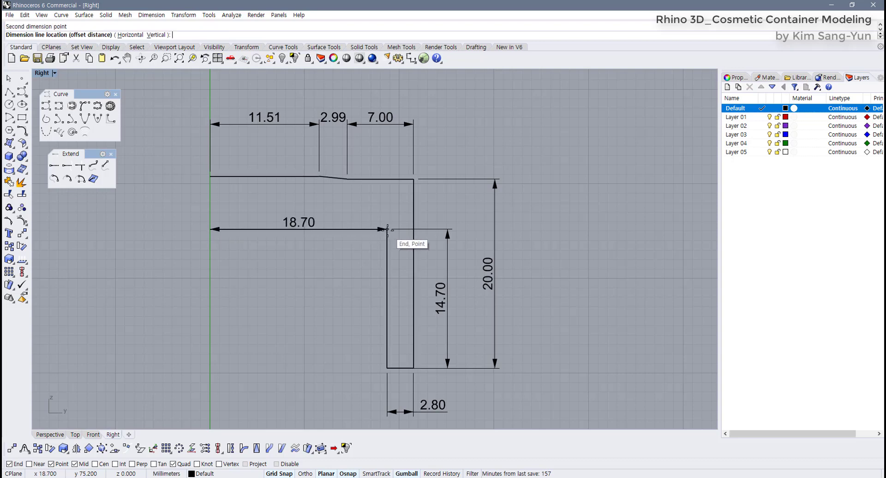
right_drag(388, 229, 385, 158)
click(353, 339)
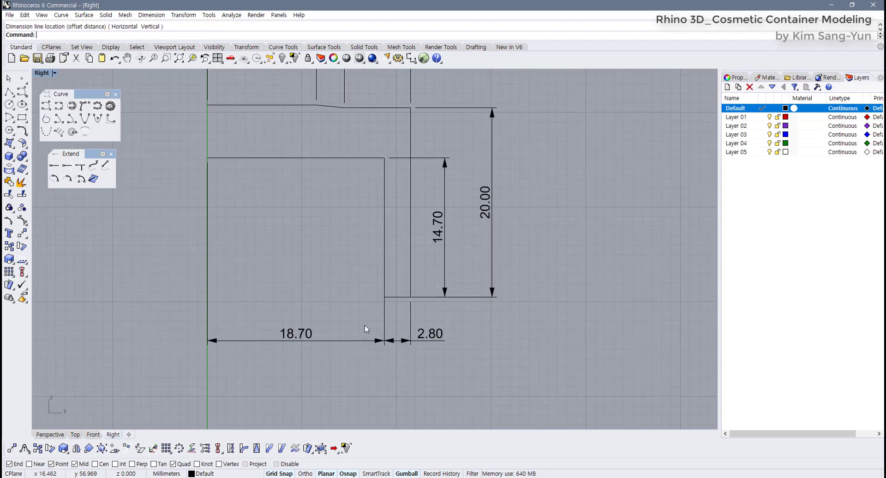
click(400, 300)
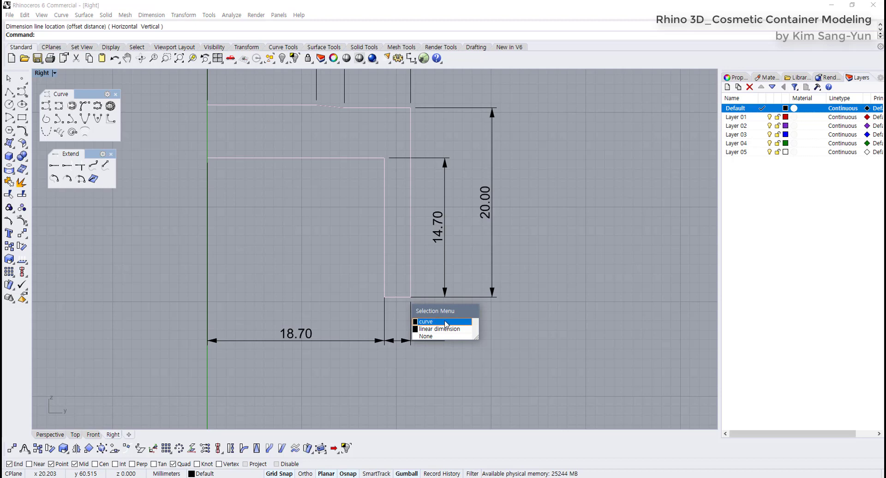
click(445, 322)
right_drag(446, 310, 475, 333)
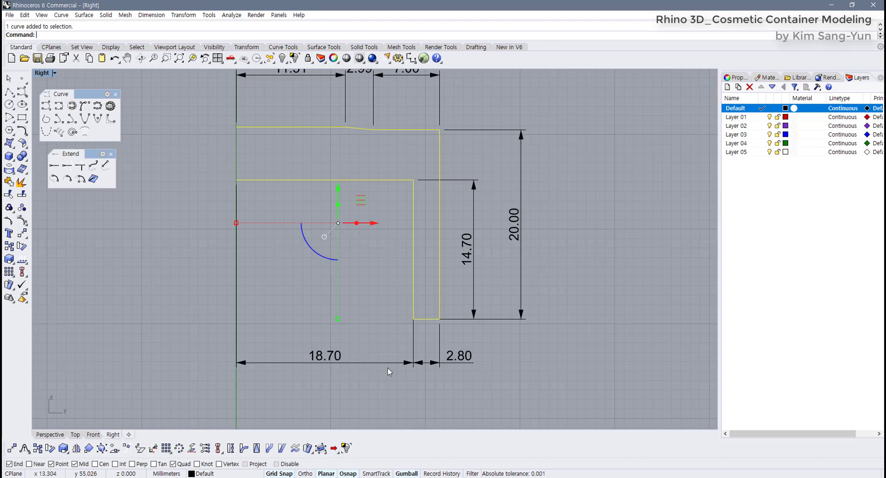
- Set the linear resolution of all dimensions around the cap profile to 0.1
click(736, 77)
drag(552, 214, 467, 267)
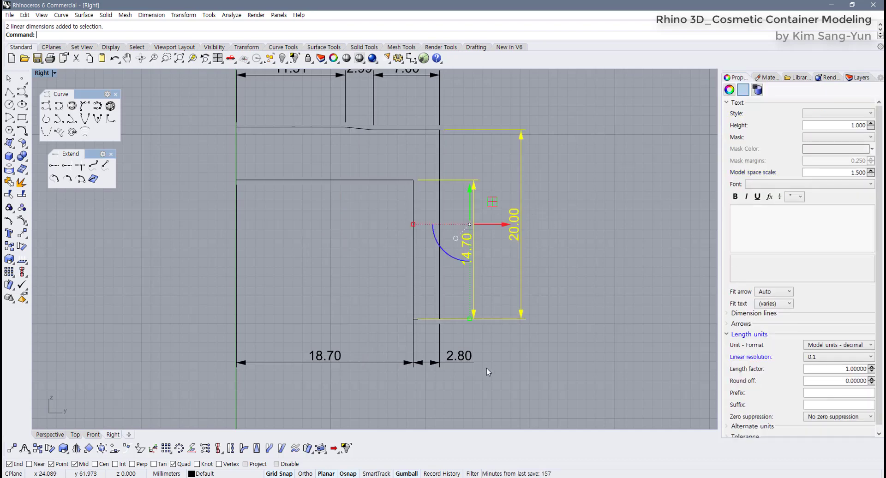
drag(488, 391, 275, 347)
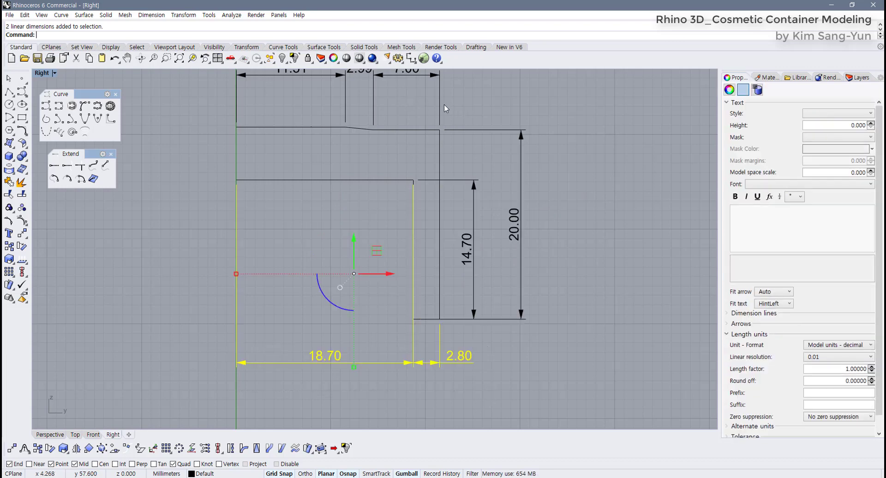
shift+drag(444, 104, 245, 115)
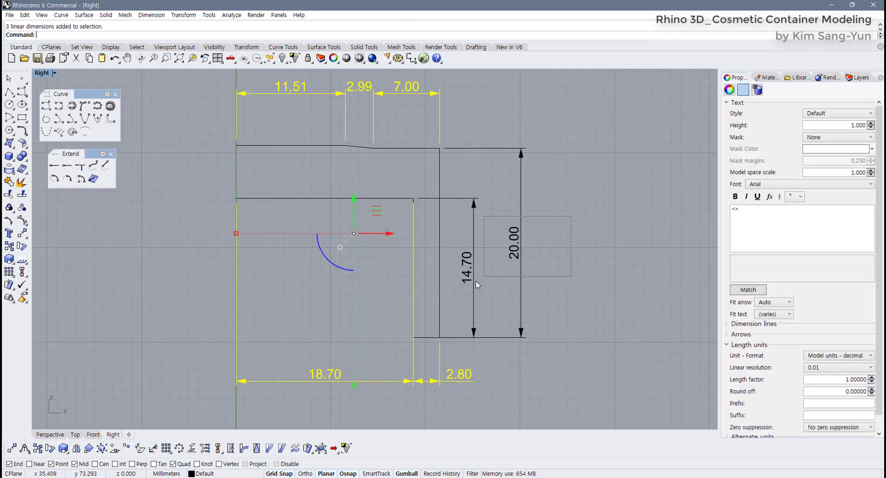
shift+drag(476, 285, 476, 283)
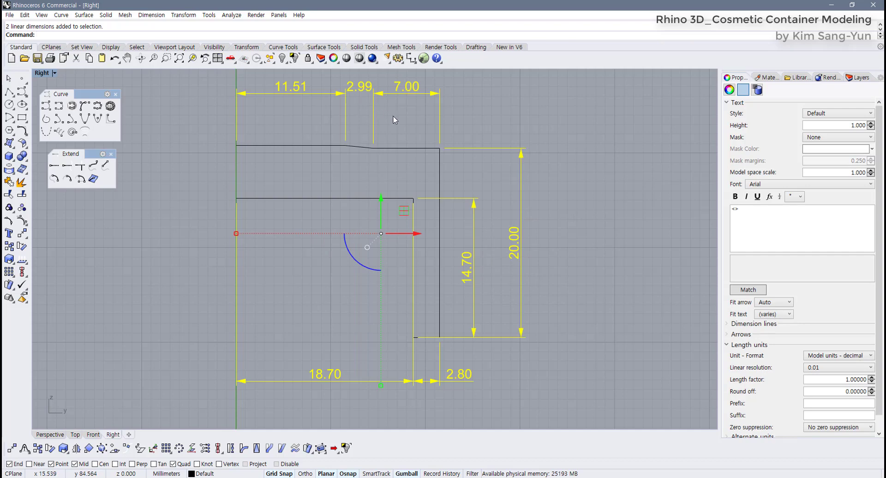
click(839, 372)
click(825, 387)
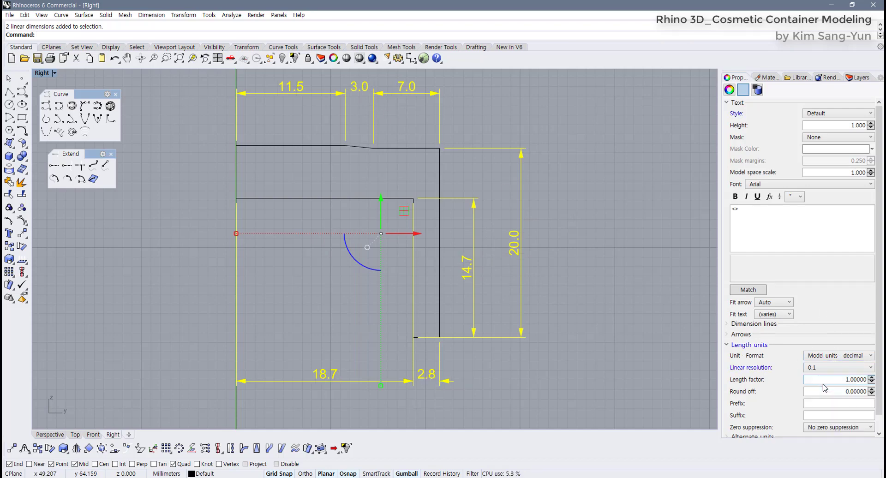
click(628, 354)
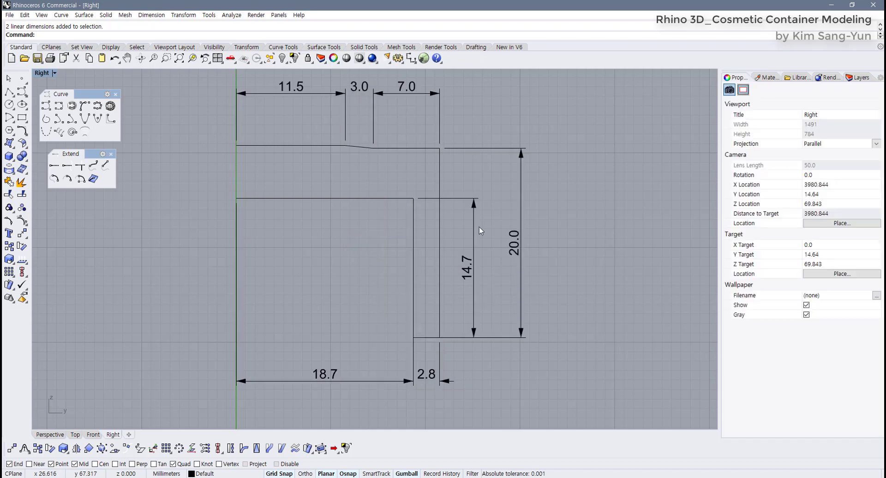
click(413, 271)
click(459, 296)
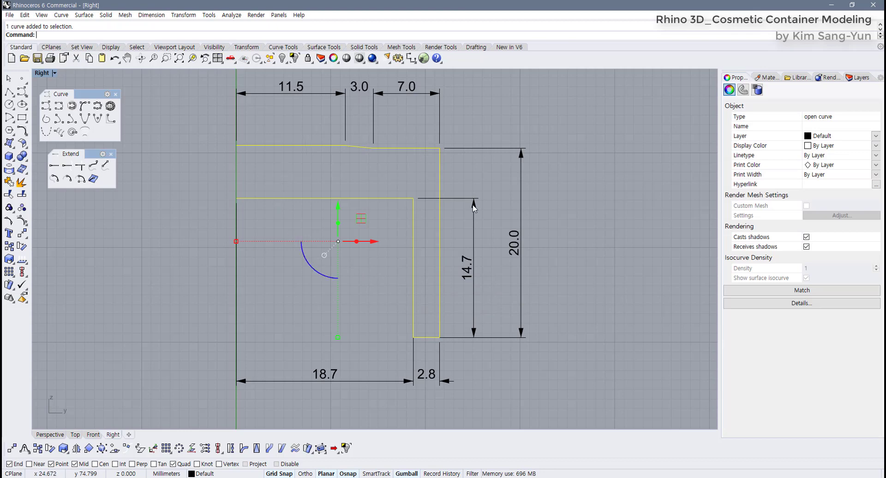
key(Escape)
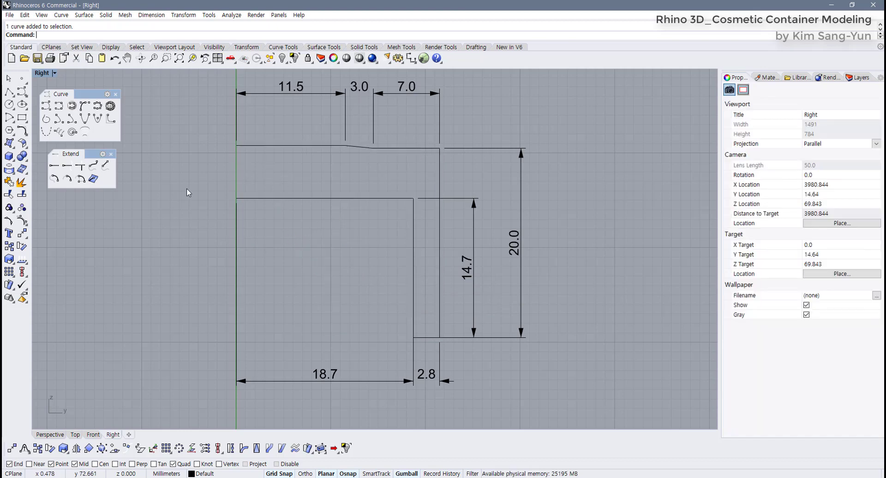
- Add a vertical dimension for the cap's top thickness at the centre axis, placed outside the profile
click(411, 58)
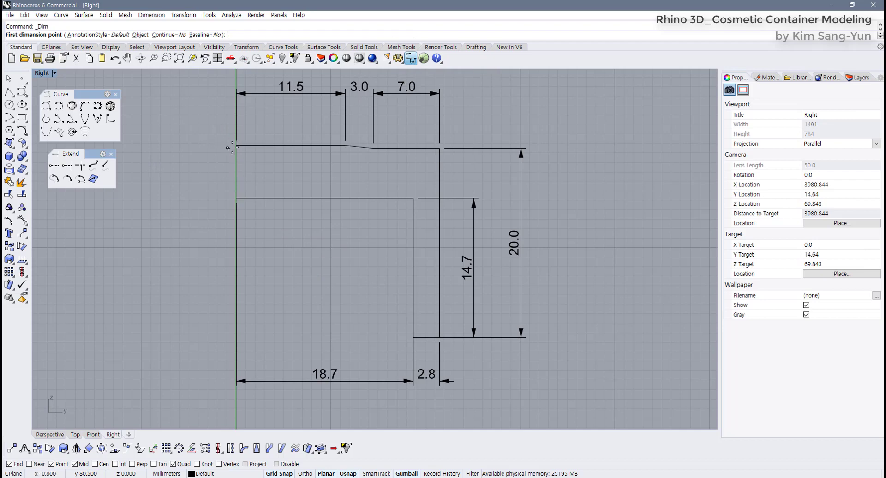
click(236, 146)
click(236, 199)
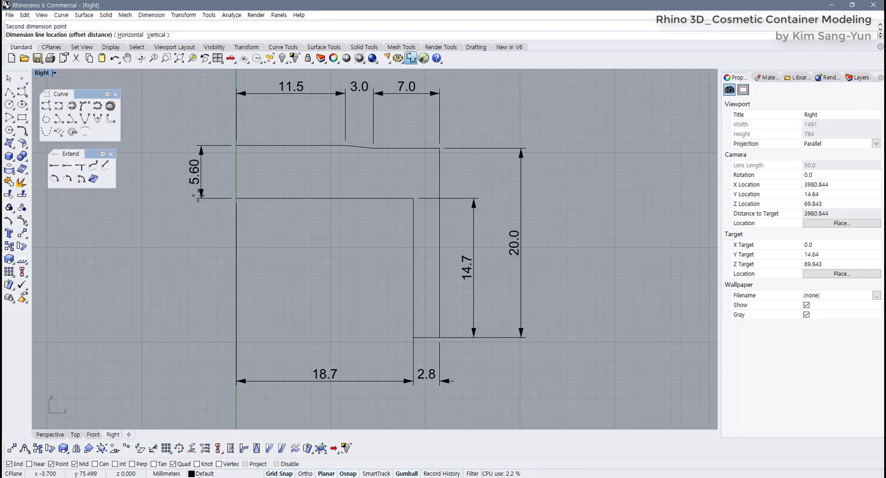
click(193, 195)
right_drag(270, 319, 278, 261)
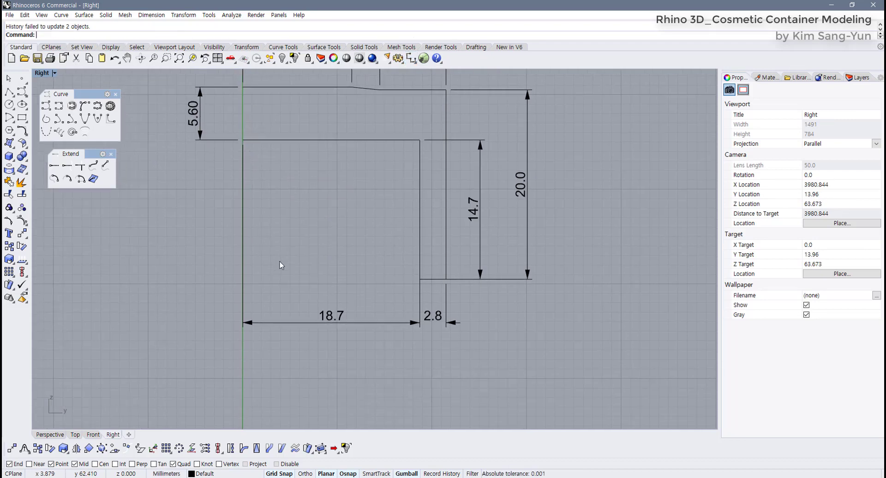
- Place a point object on the lower outer corner of the cap profile and select it
click(443, 279)
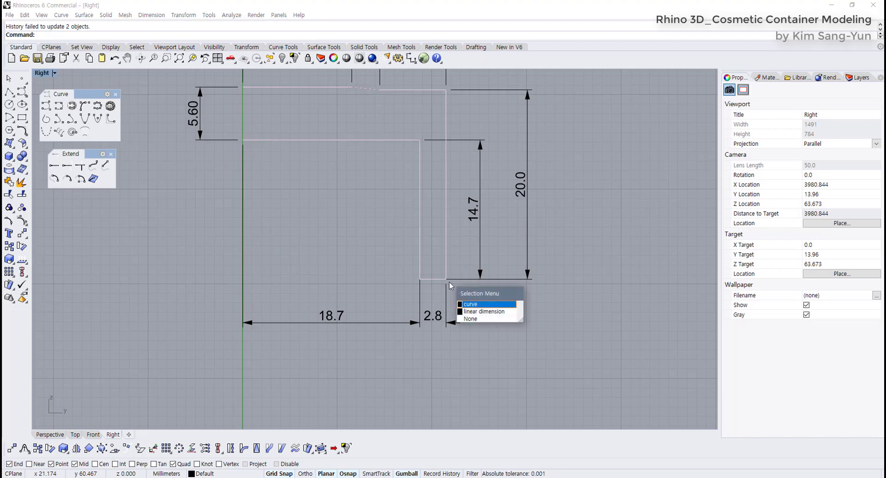
click(475, 294)
scroll(443, 279, up, 5)
scroll(442, 279, down, 2)
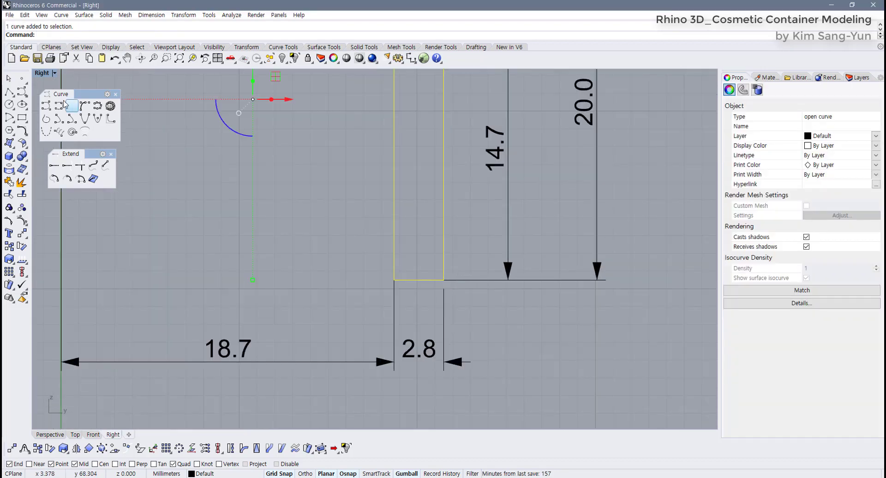
click(22, 79)
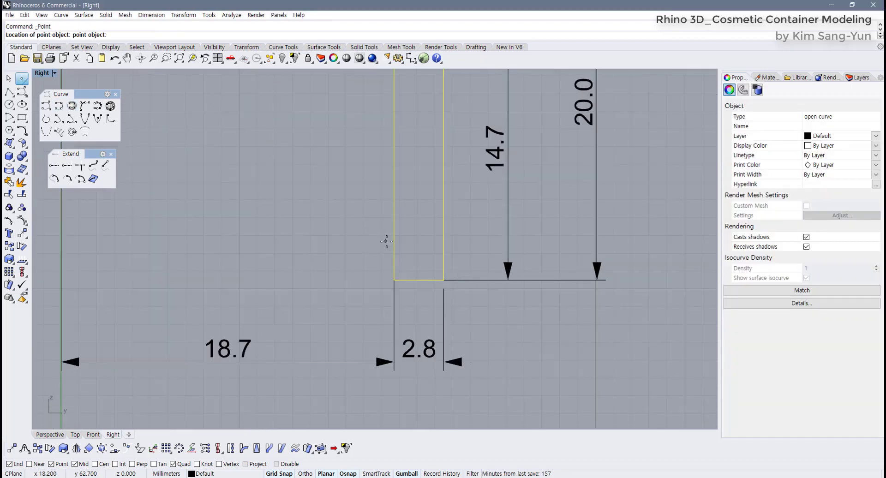
click(443, 280)
drag(438, 272, 471, 296)
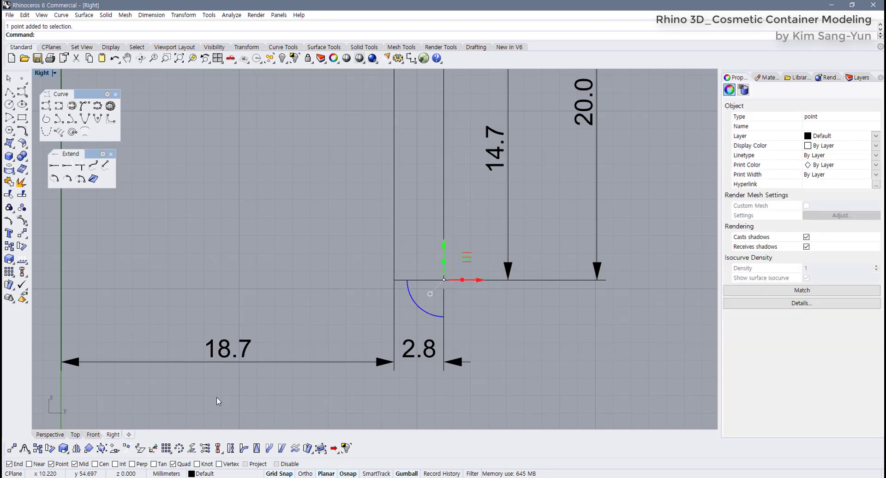
right_drag(552, 325, 504, 331)
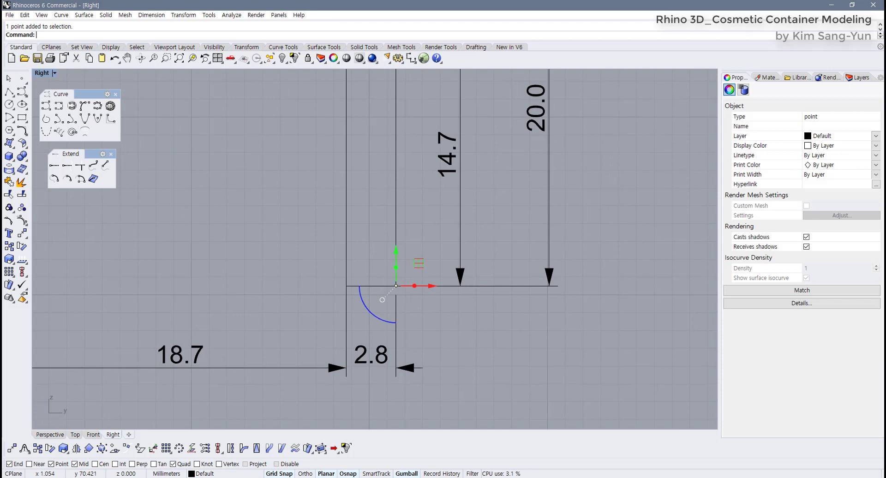
right_drag(494, 273, 496, 252)
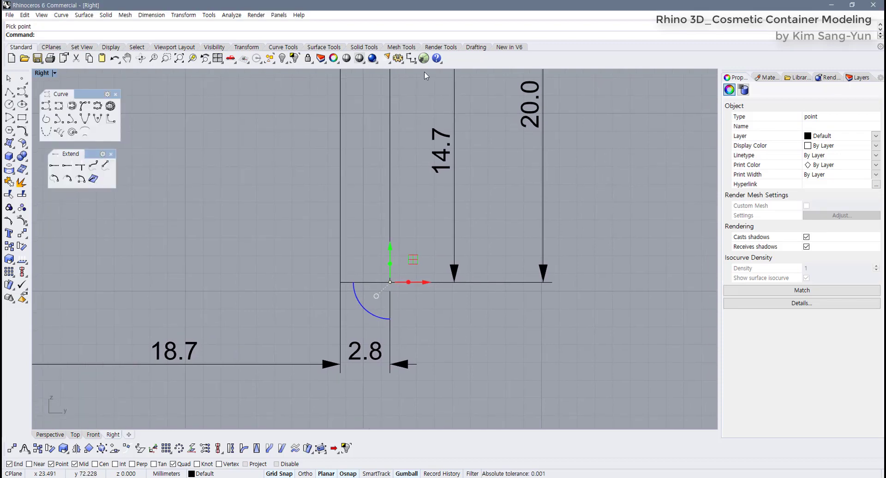
- Add the text "21.5,60.5" at height 1 mm just below and outside the corner point of the cap profile
click(411, 62)
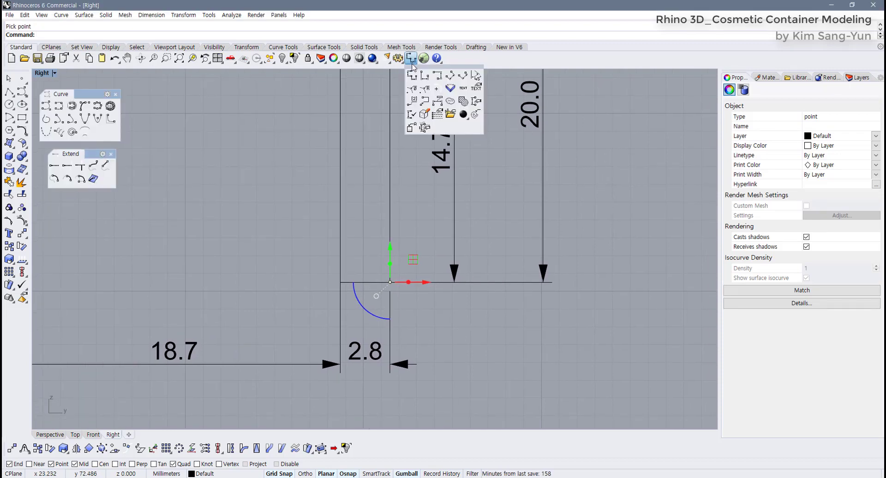
drag(415, 68, 408, 82)
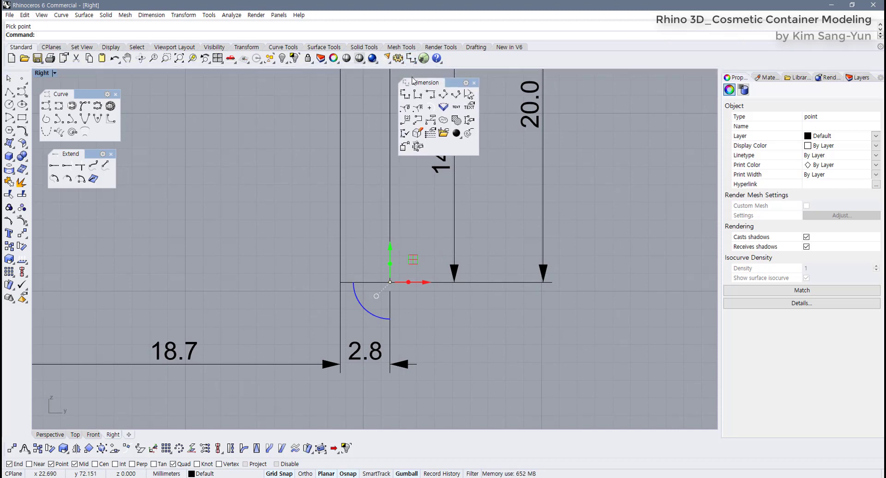
click(456, 108)
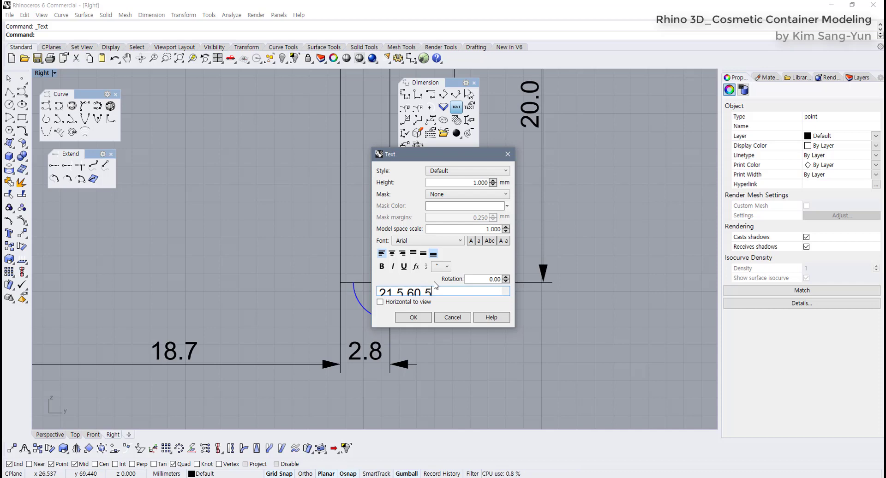
click(414, 318)
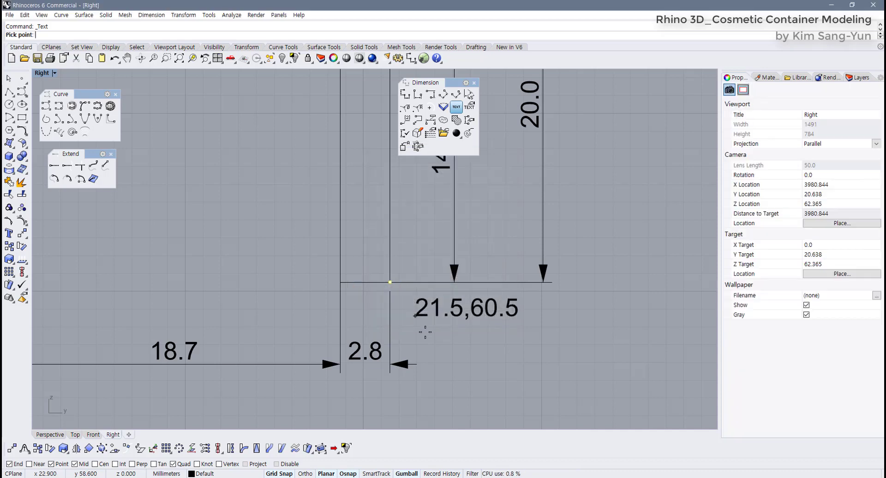
click(407, 316)
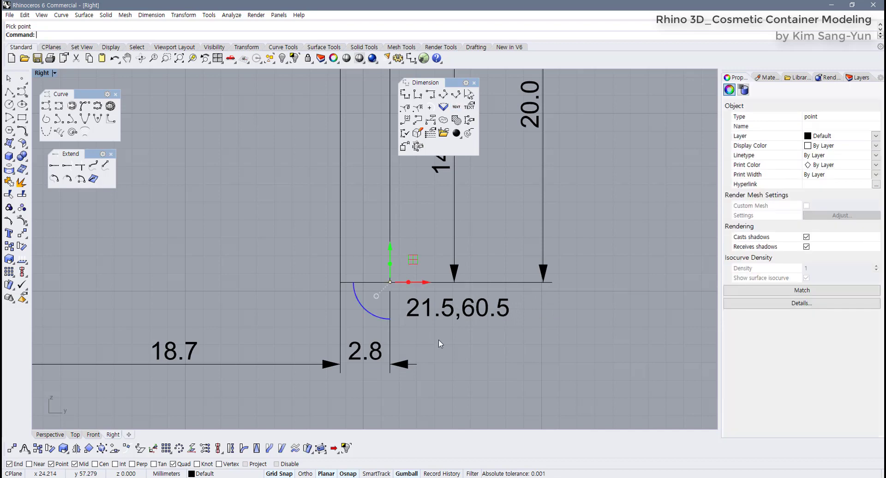
click(444, 340)
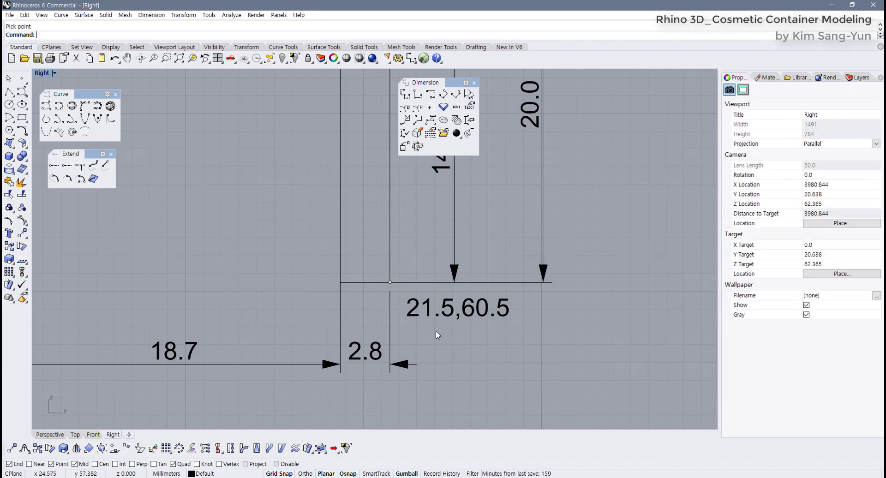
click(422, 319)
click(483, 347)
scroll(484, 346, down, 3)
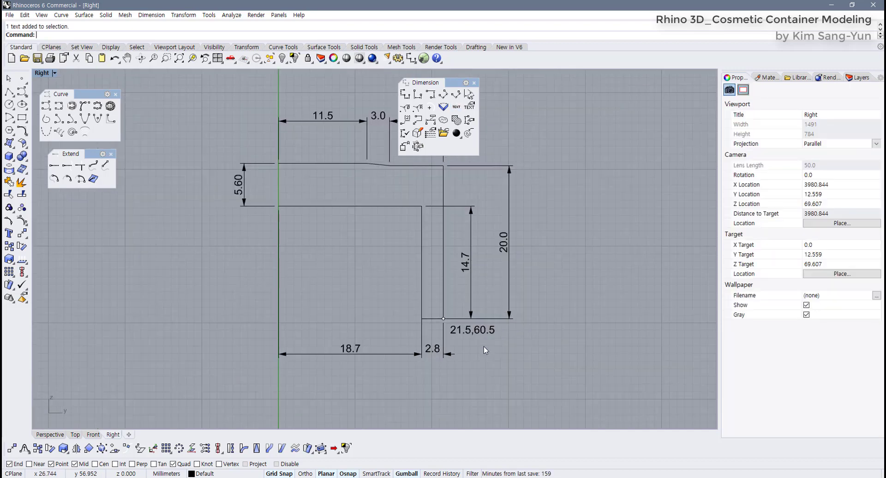
mouse_move(484, 342)
right_down()
mouse_move(464, 385)
mouse_move(452, 373)
mouse_move(463, 378)
right_up()
click(401, 315)
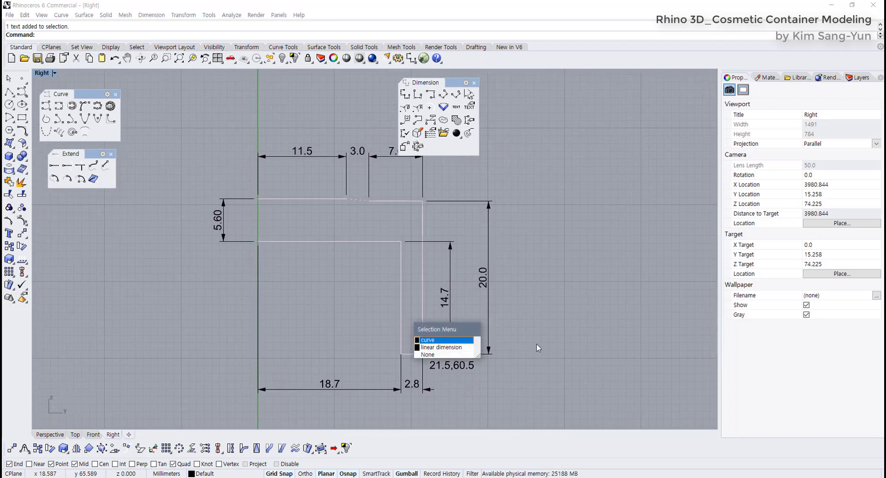
click(471, 347)
click(530, 358)
drag(507, 378, 448, 303)
click(512, 309)
- Move the floating Dimension toolbar off the drawing and close it
drag(448, 82, 498, 86)
click(524, 87)
right_drag(466, 214, 491, 201)
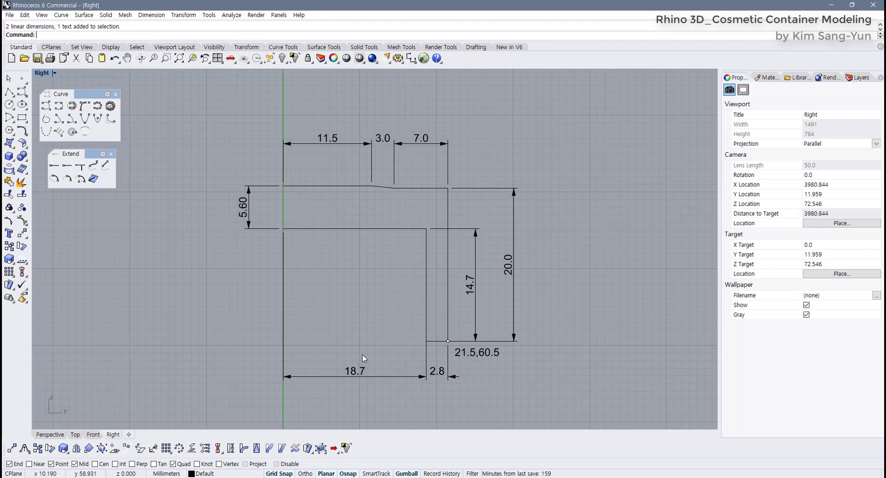
- Delete all linear dimensions and the coordinate text around the cap profile, leaving its curve
right_drag(362, 355, 376, 358)
drag(482, 404, 301, 355)
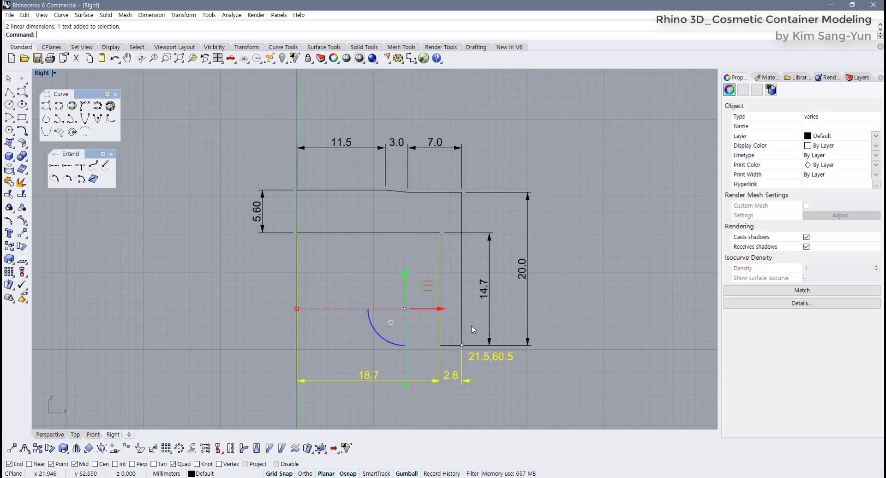
key(Delete)
drag(544, 375, 484, 207)
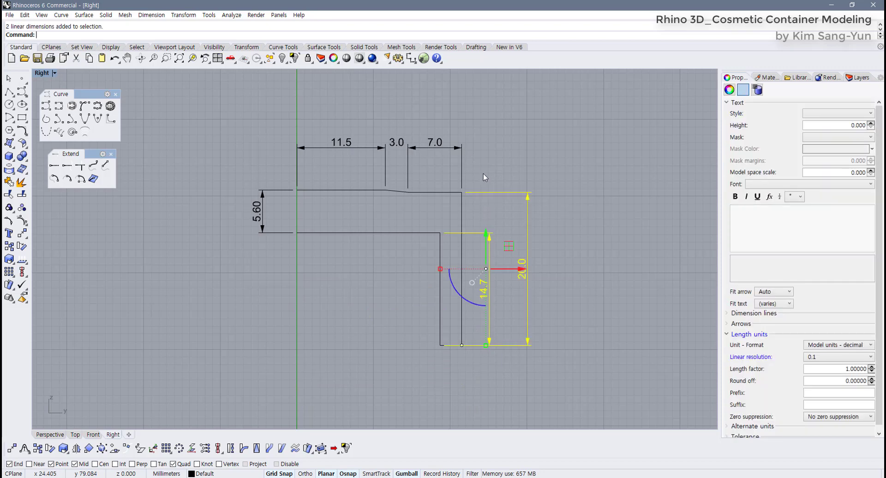
key(Delete)
drag(483, 123, 262, 144)
key(Delete)
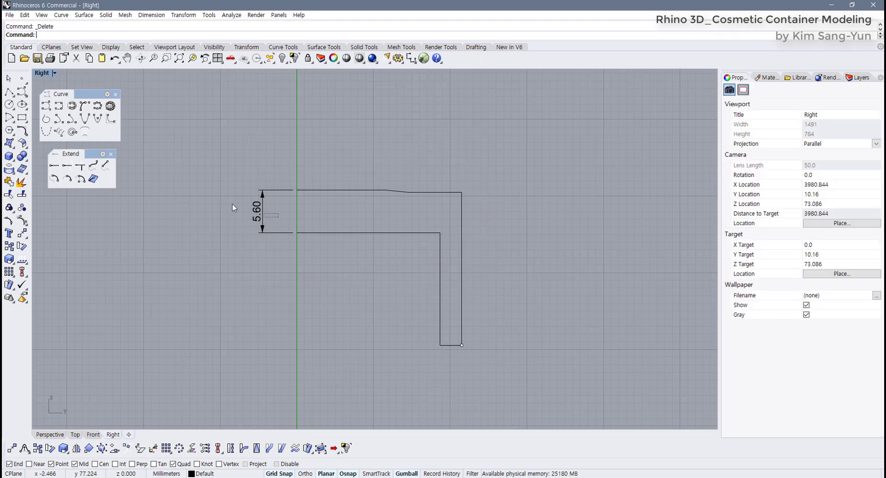
drag(232, 203, 306, 224)
key(Delete)
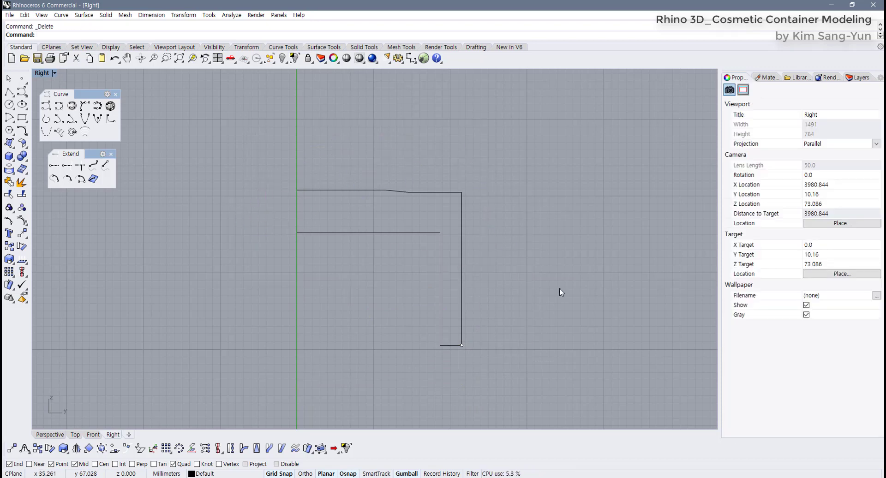
- Revolve the cap profile curve 360° from start angle 0 about the vertical centre axis, keeping the input curve
click(461, 327)
drag(456, 327, 480, 377)
click(481, 378)
click(445, 328)
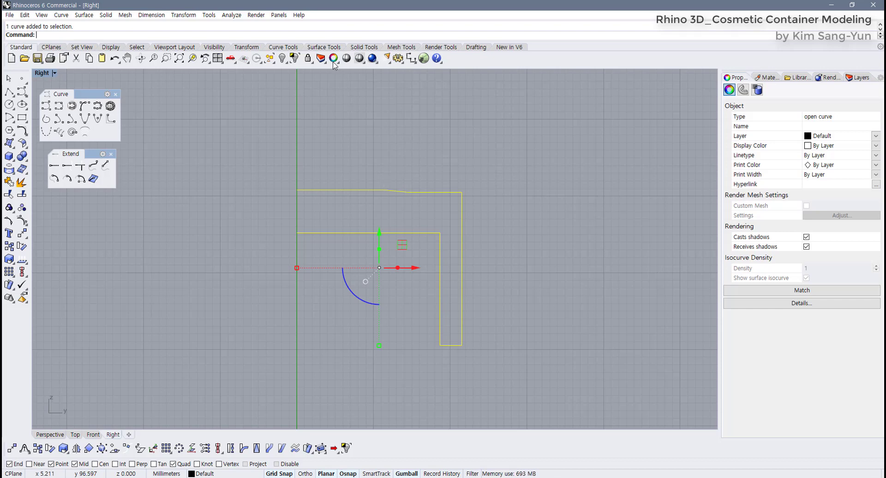
click(324, 47)
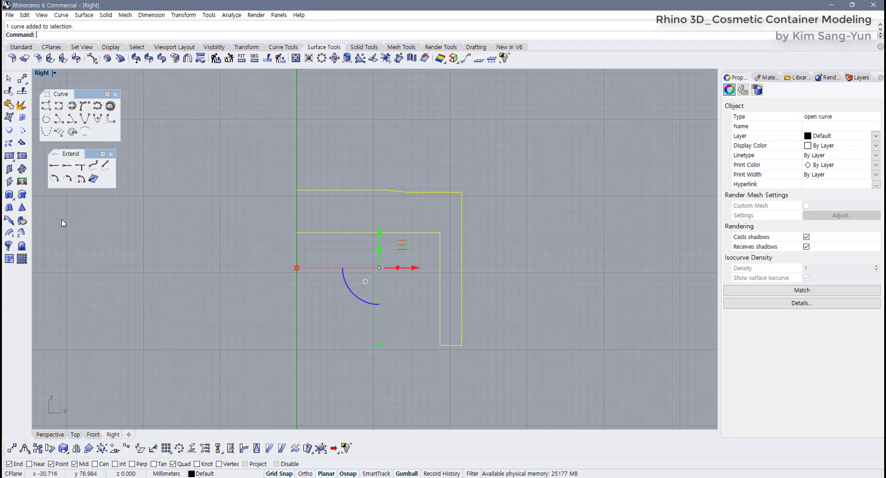
click(8, 247)
click(297, 189)
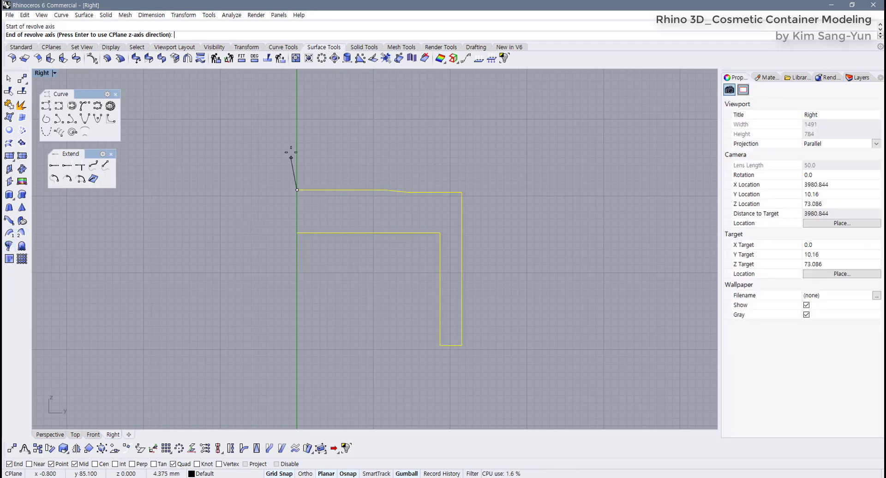
click(296, 136)
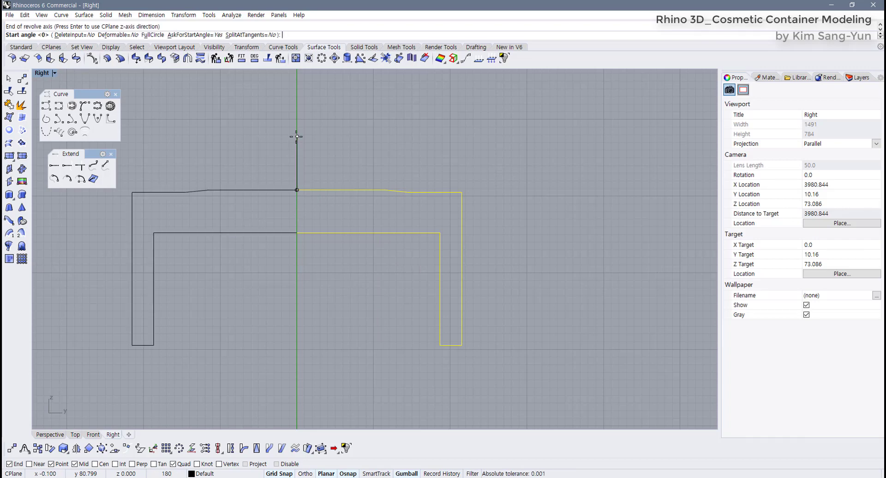
key(Return)
key(Return)
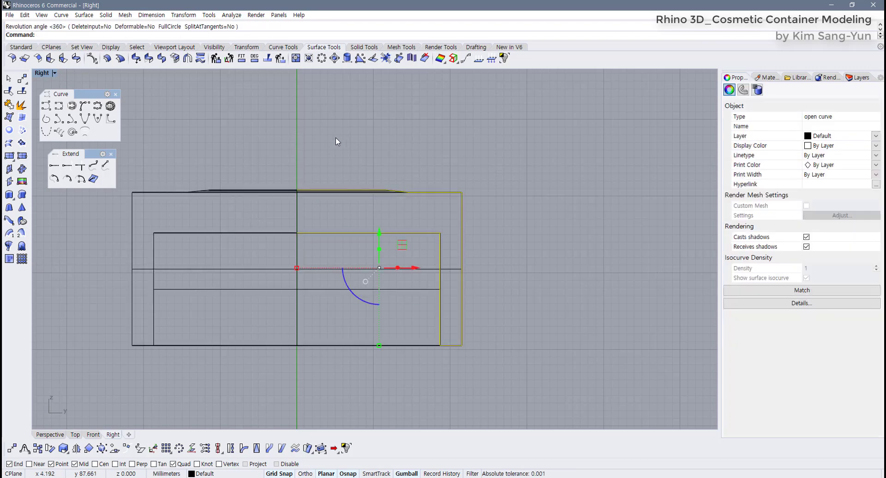
key(Escape)
- Show all four viewports, set the Perspective view to Shaded display, and inspect the revolved cap from below and the side
double_click(41, 74)
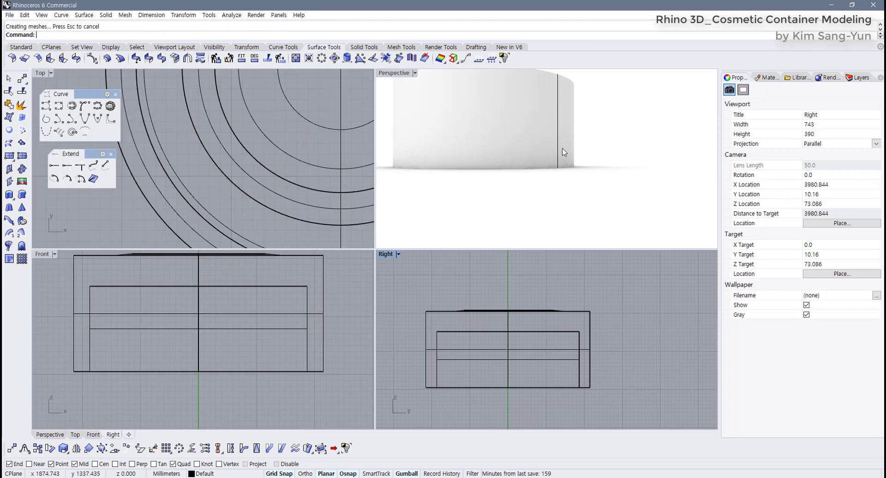
mouse_move(531, 203)
right_down()
mouse_move(613, 190)
mouse_move(572, 194)
mouse_move(508, 73)
mouse_move(504, 189)
mouse_move(491, 191)
right_up()
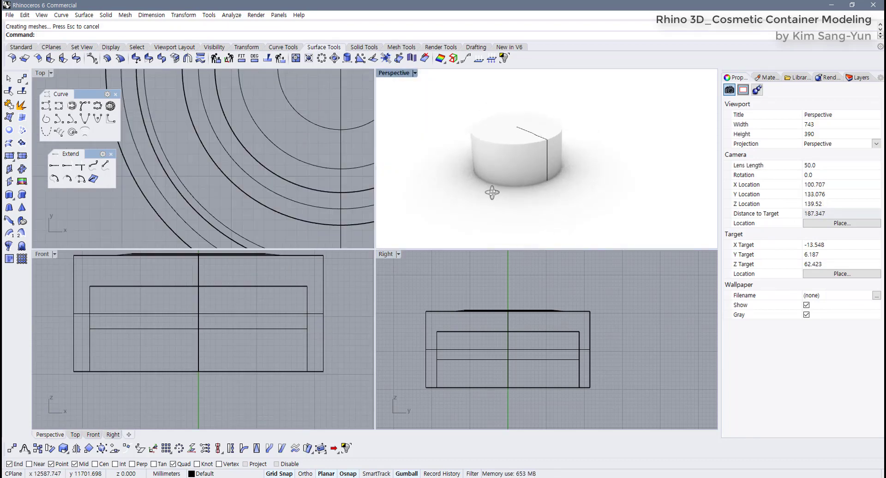
click(415, 73)
click(414, 108)
mouse_move(580, 198)
right_down()
mouse_move(549, 199)
mouse_move(534, 147)
right_up()
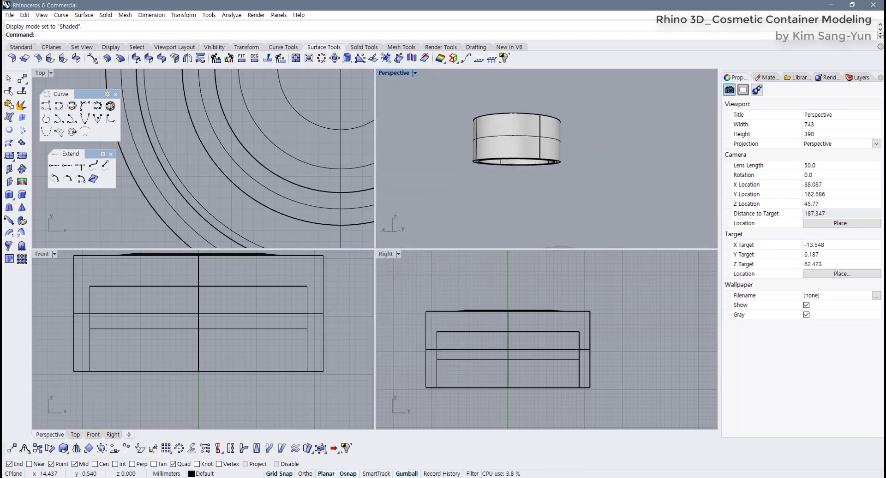
right_drag(429, 146, 416, 166)
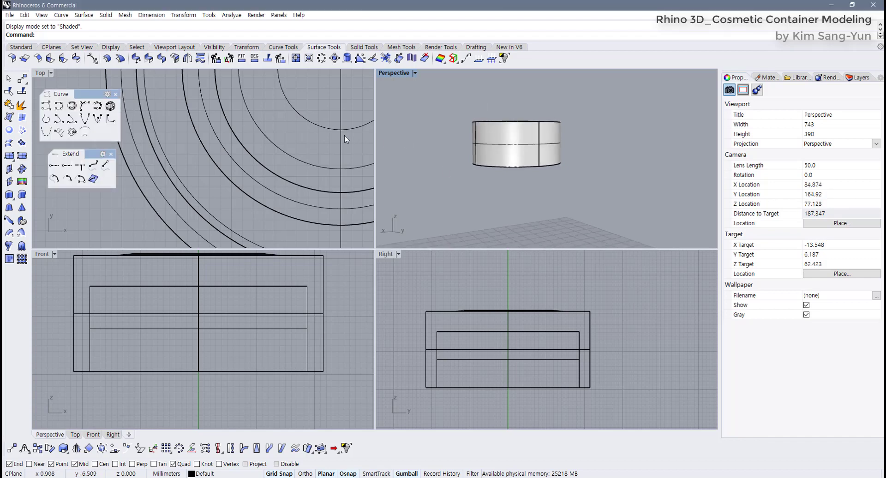
- Show all hidden objects so the bottle and its thread are displayed together with the cap
click(20, 47)
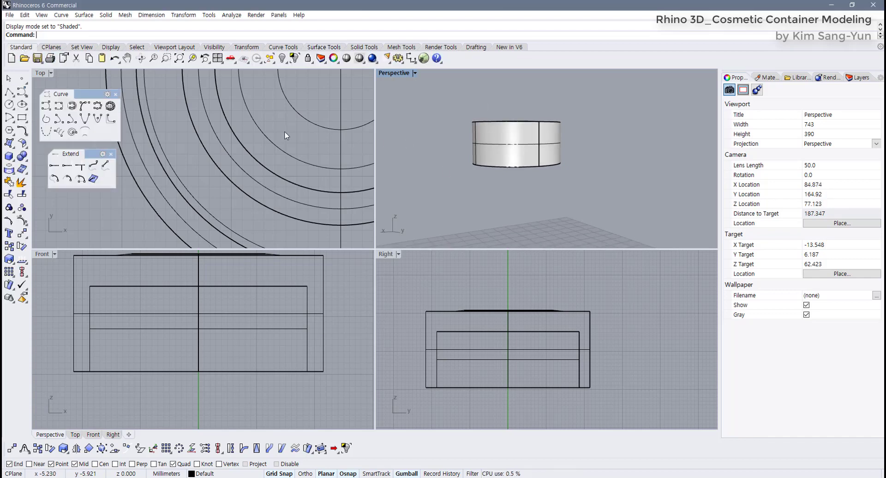
right_click(282, 61)
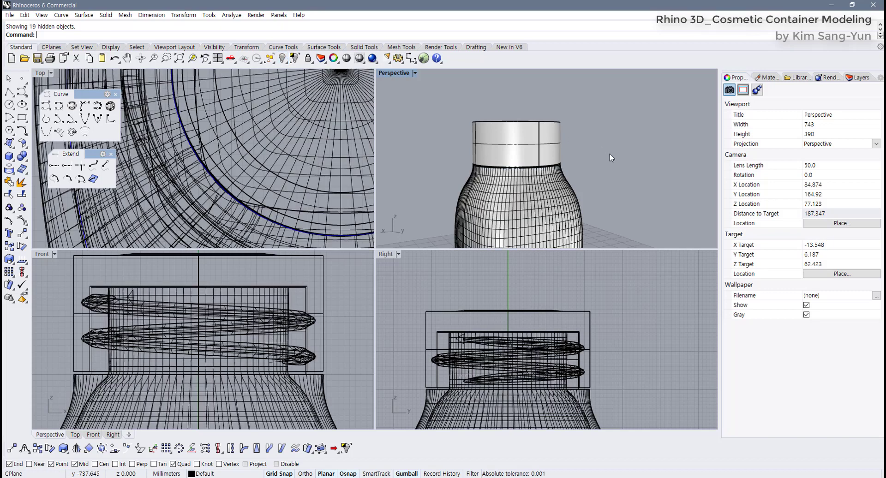
click(539, 152)
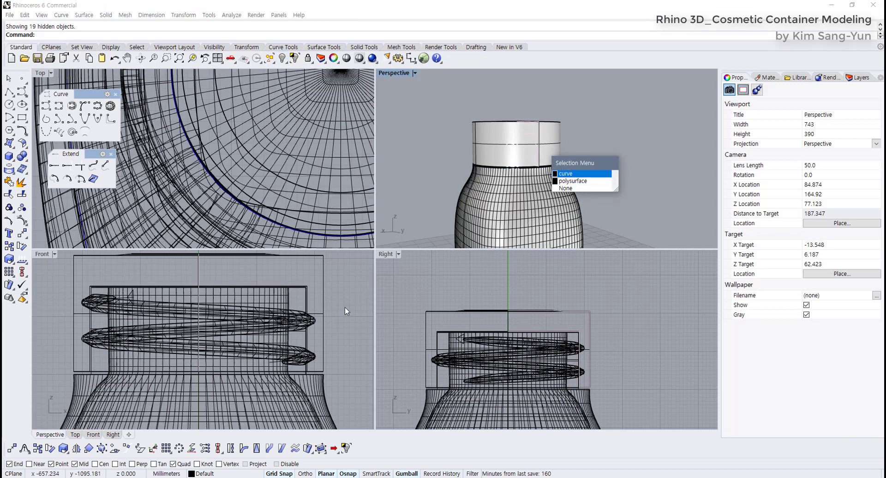
click(161, 316)
- Select the bottle thread's helix curve and its small triangular section curve in the Front view and isolate them
click(134, 301)
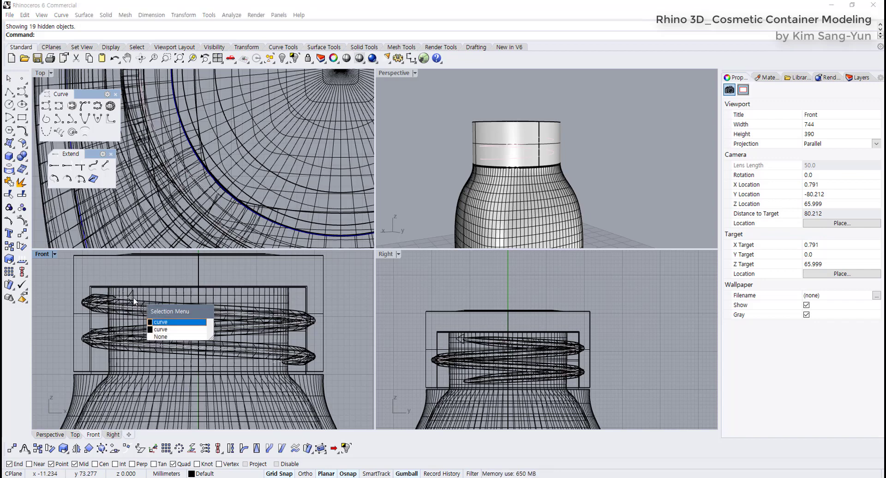
click(164, 322)
scroll(138, 305, up, 6)
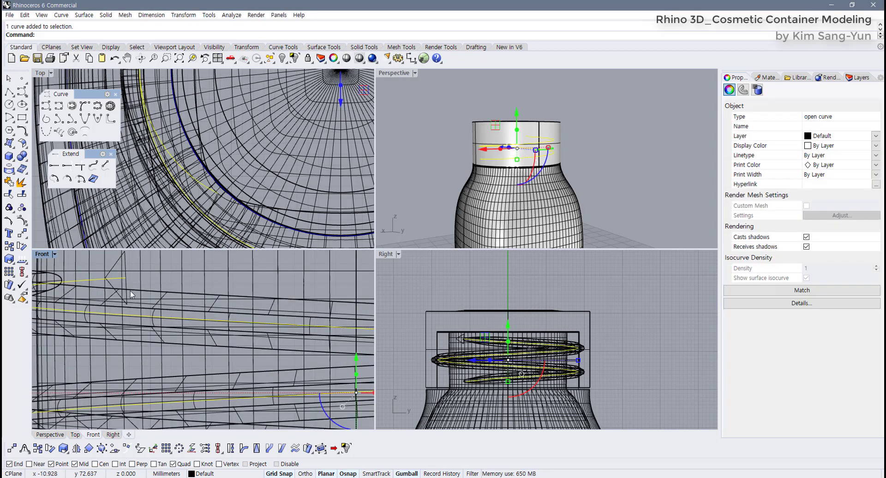
shift+click(114, 270)
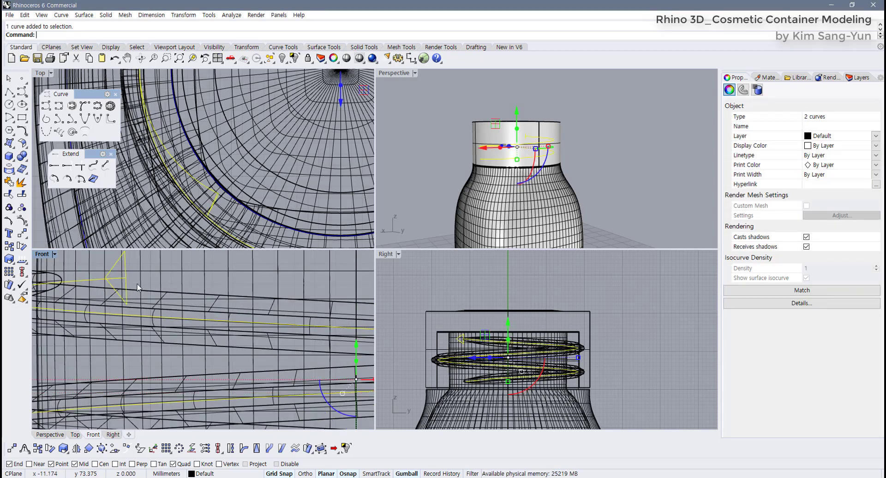
scroll(196, 349, down, 3)
scroll(288, 156, down, 5)
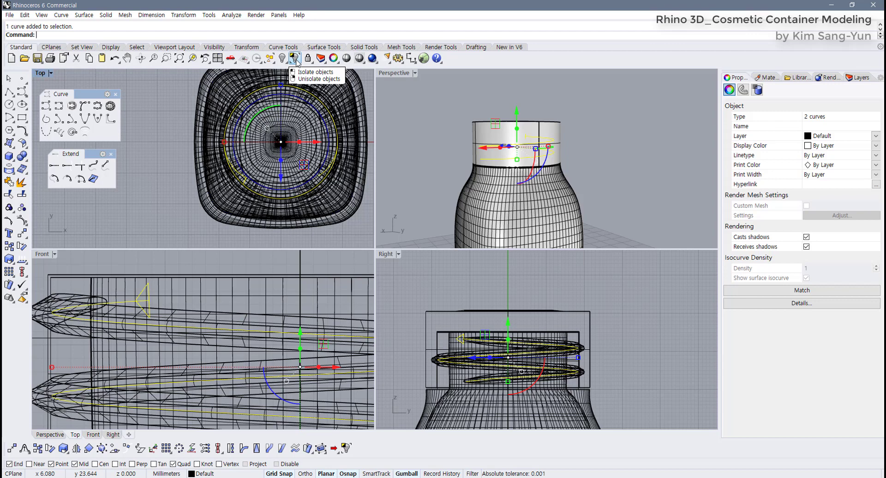
click(296, 58)
click(250, 266)
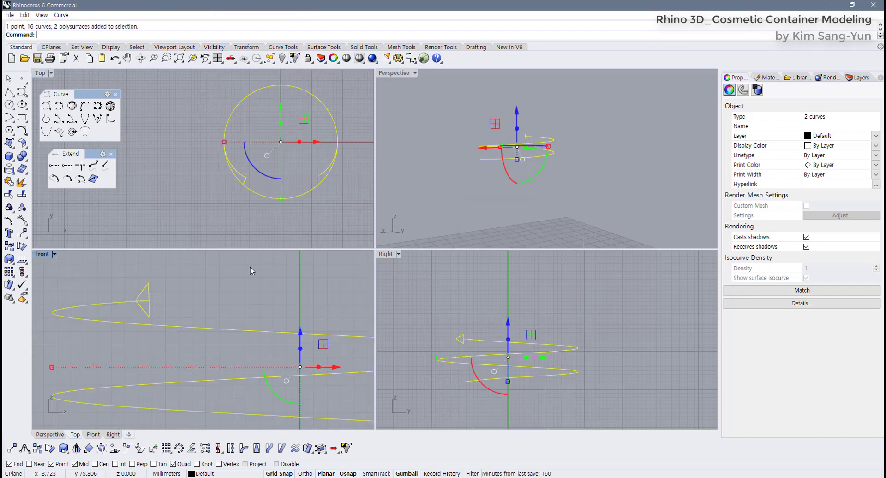
scroll(221, 295, down, 2)
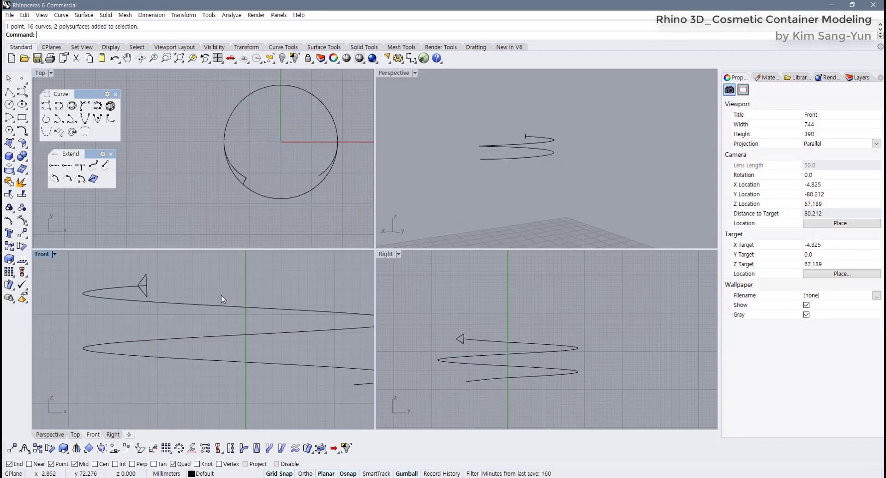
- Turn off the Point and Mid snaps and copy the thread helix one turn downward in the Front view, using its quadrant points
click(296, 336)
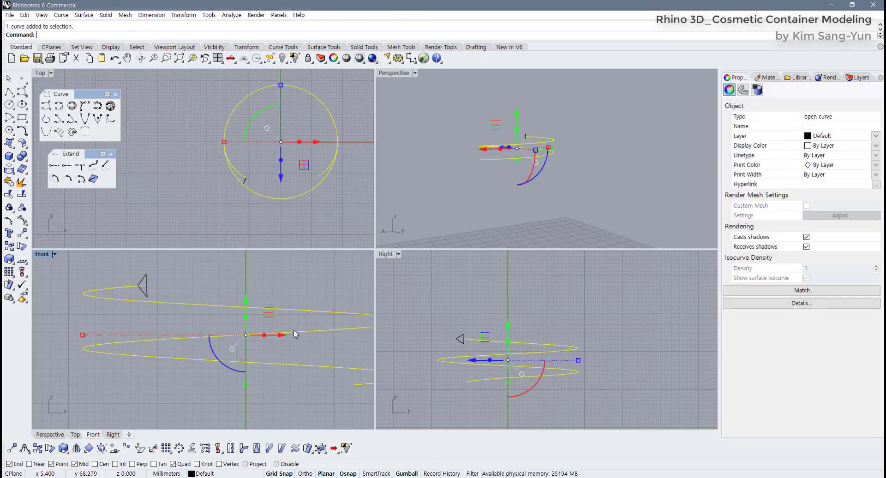
scroll(296, 333, down, 5)
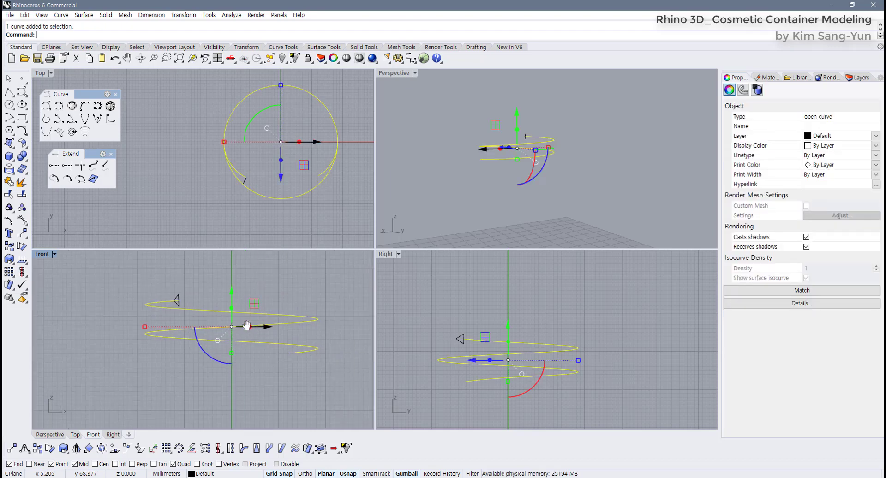
click(289, 303)
click(290, 329)
scroll(290, 328, up, 2)
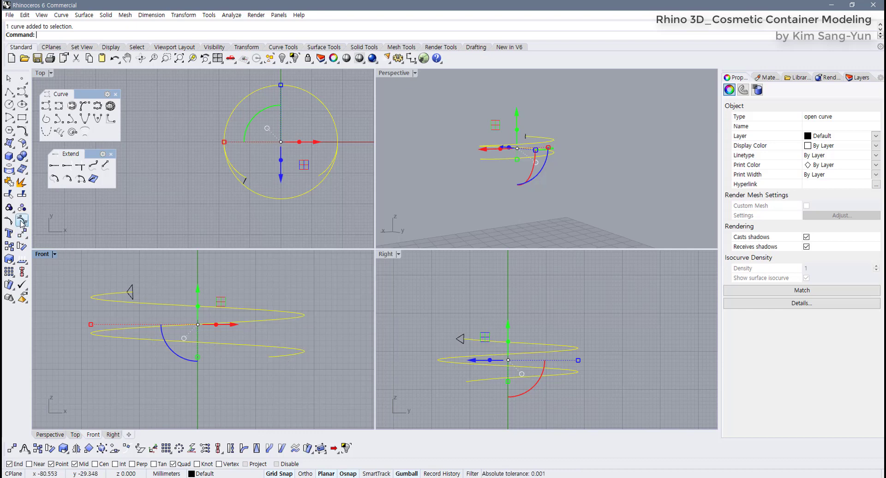
click(9, 246)
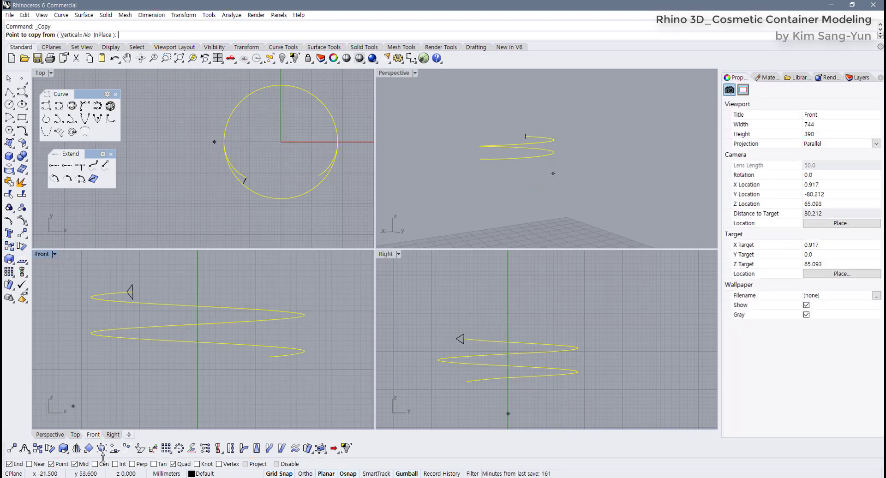
click(75, 464)
click(51, 463)
click(304, 315)
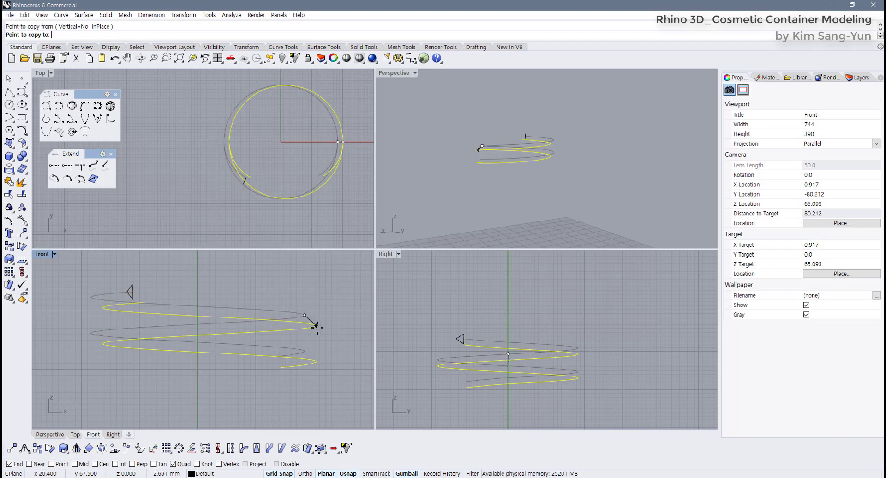
click(304, 352)
key(Return)
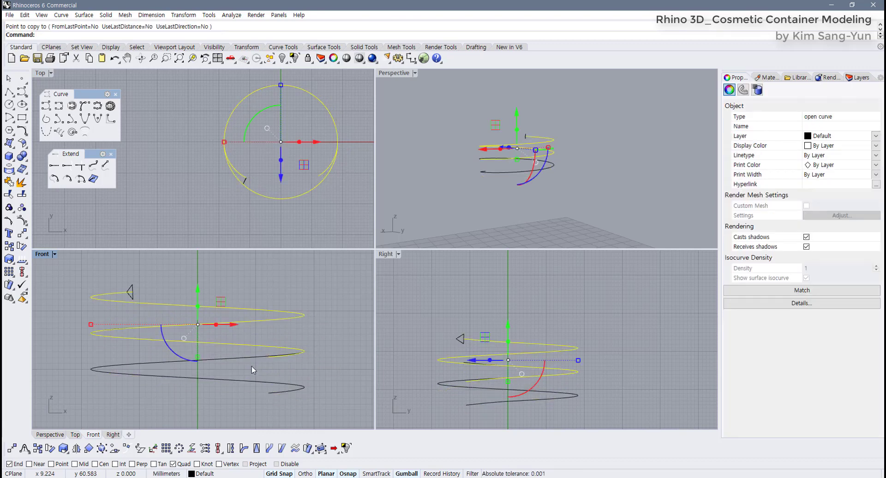
- Examine where the original helix and its lower copy overlap and where each curve ends
click(253, 369)
click(247, 358)
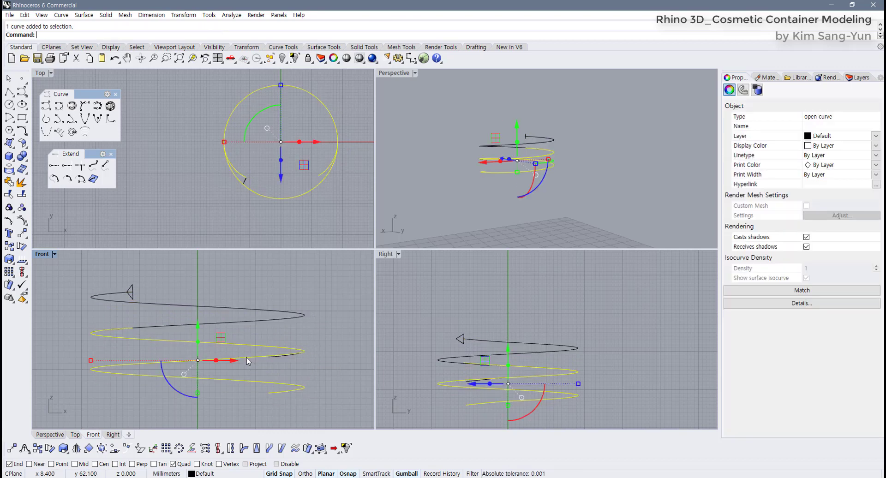
click(277, 365)
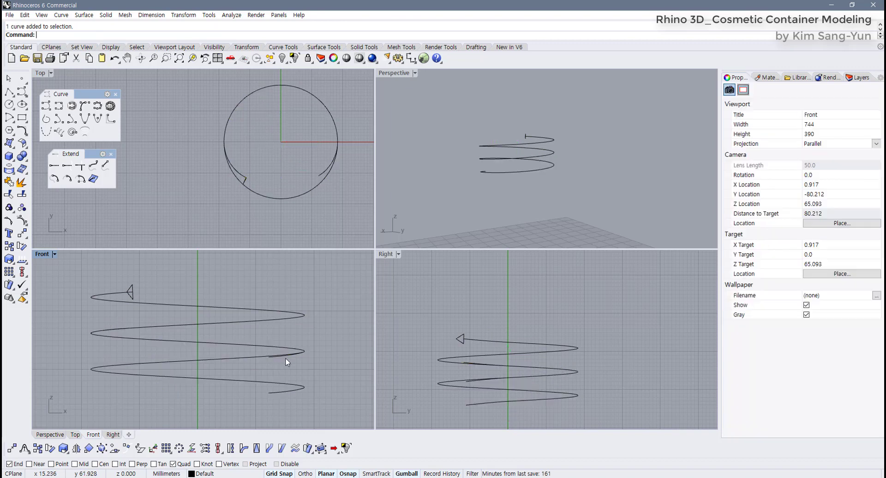
scroll(270, 358, up, 2)
scroll(270, 358, down, 2)
click(275, 358)
click(198, 365)
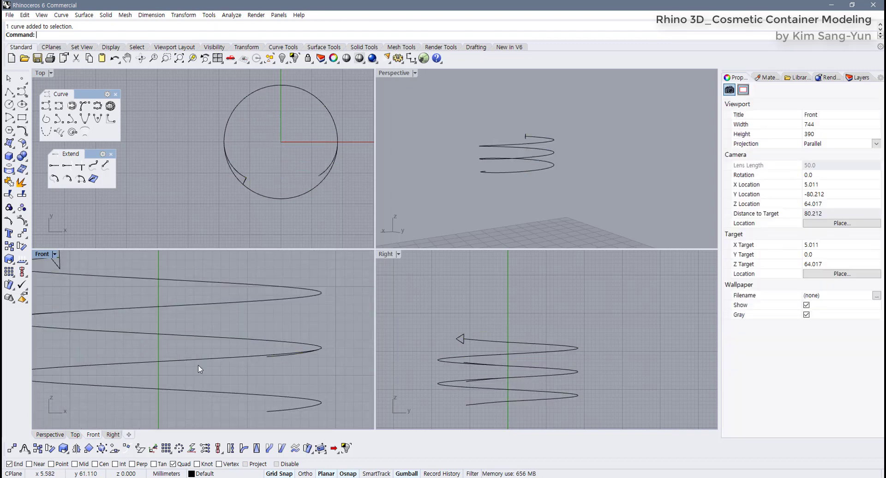
scroll(193, 359, up, 3)
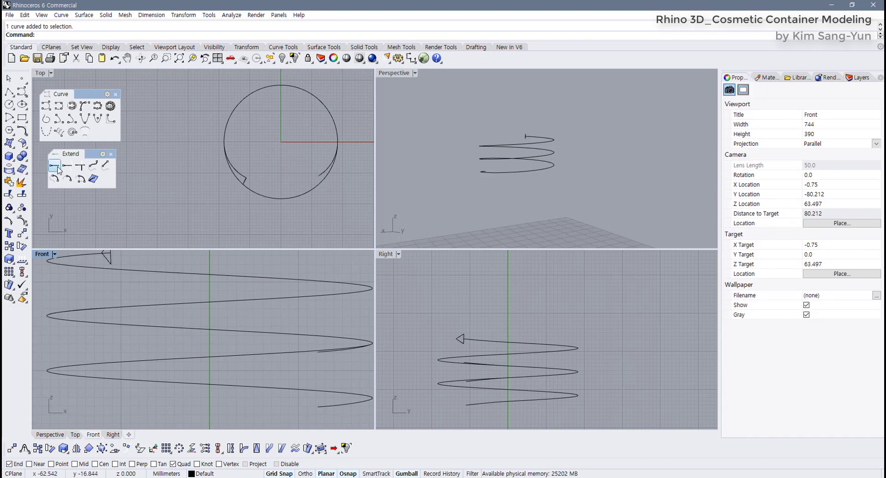
- Switch from the Quad to the Int snap and place a point object on the overlapping turn of the two helices
click(23, 80)
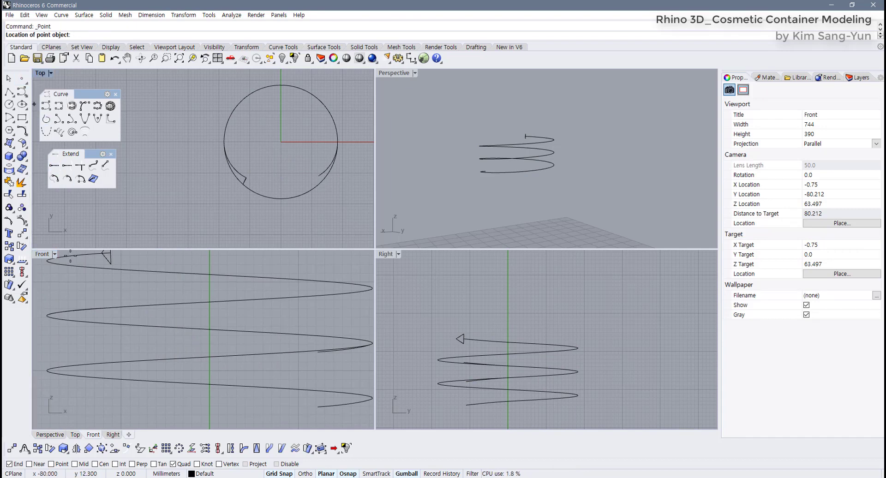
click(174, 465)
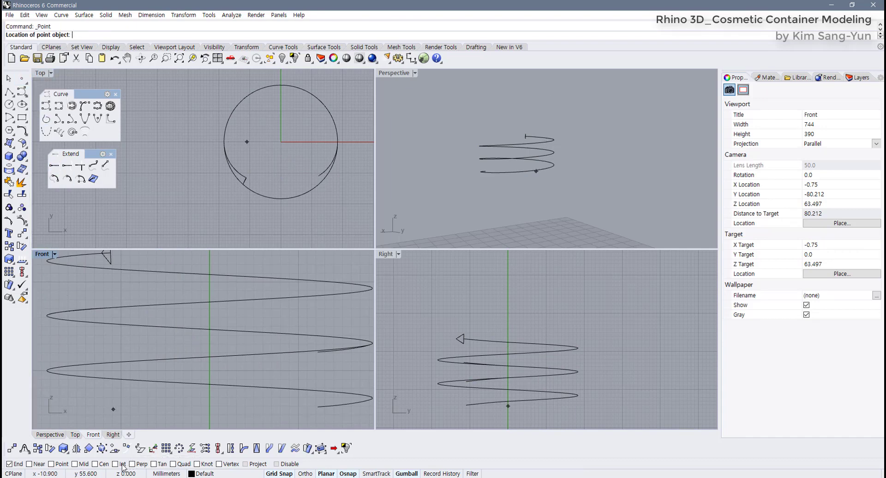
click(120, 465)
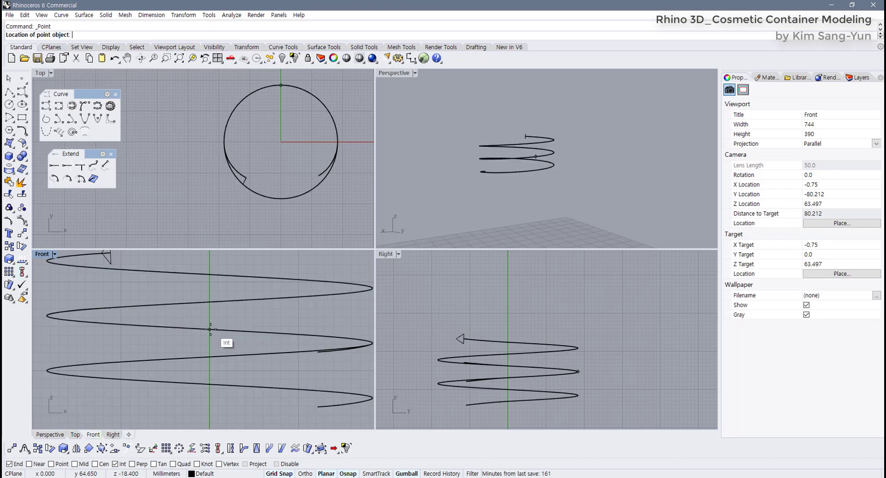
scroll(210, 329, up, 3)
scroll(226, 328, up, 2)
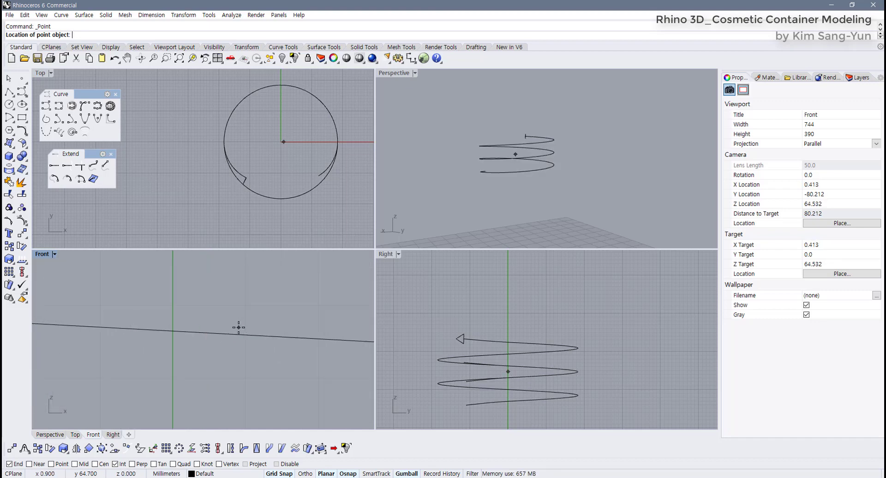
scroll(238, 349, down, 5)
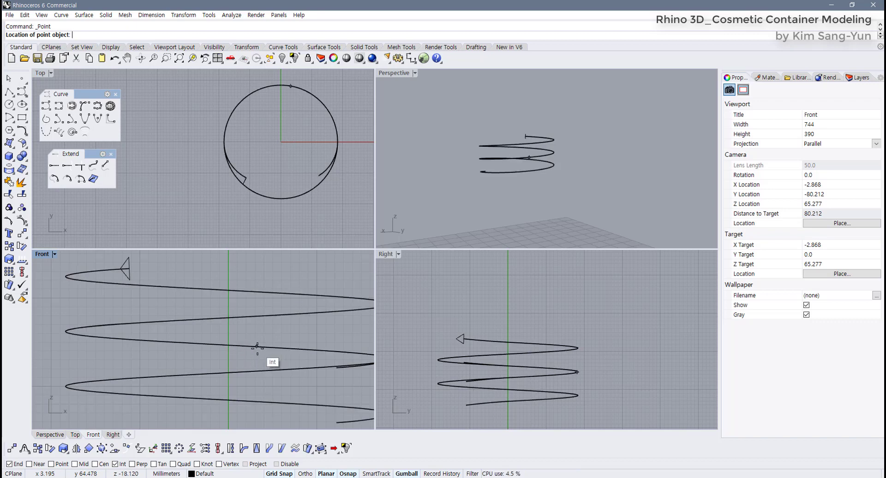
key(Escape)
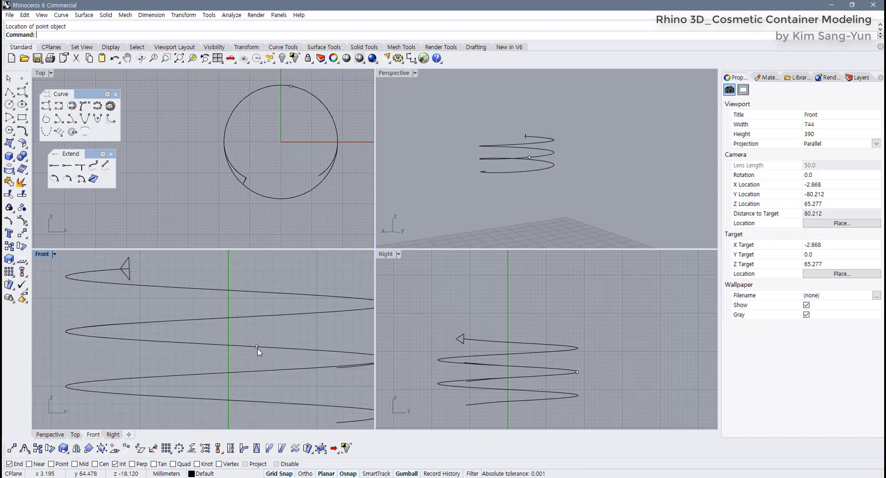
- Split both helix curves in the Front view, using the point object as the cutting object
click(292, 369)
drag(303, 373, 241, 309)
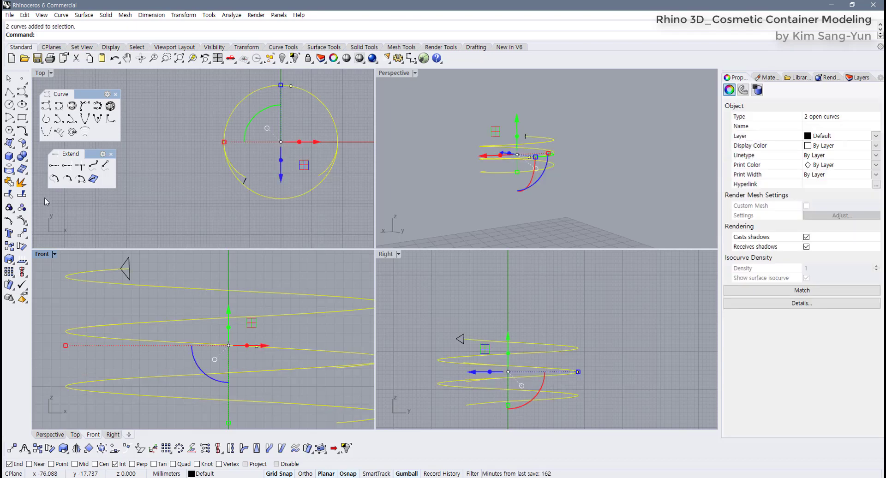
click(289, 367)
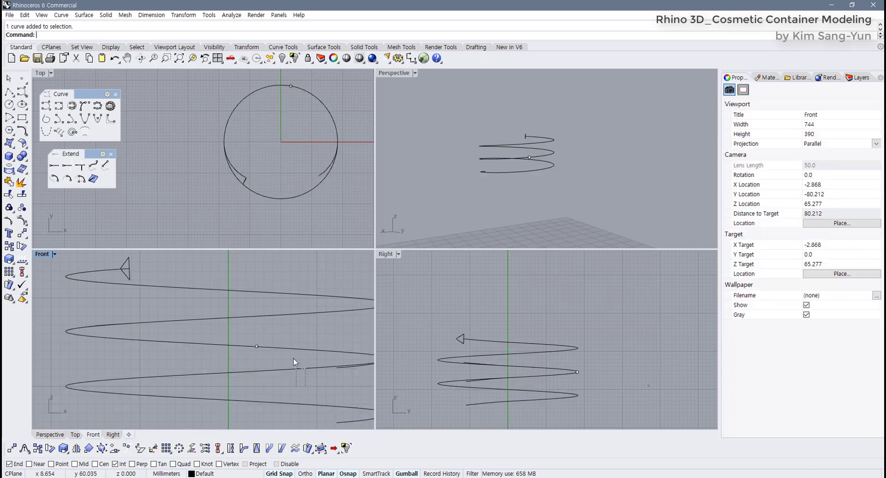
drag(293, 358, 249, 318)
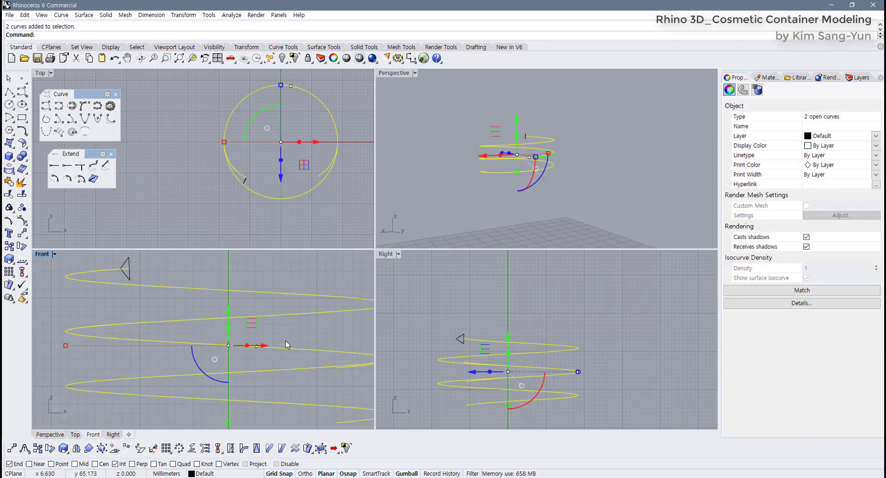
click(22, 195)
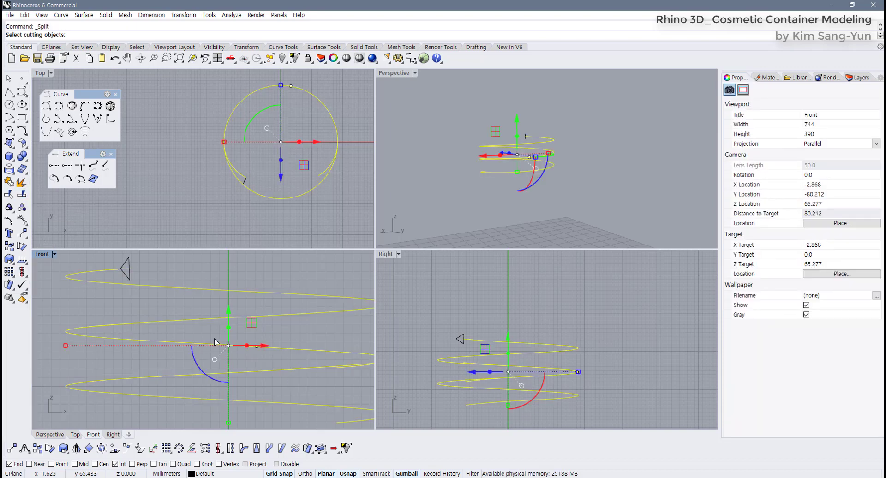
click(271, 361)
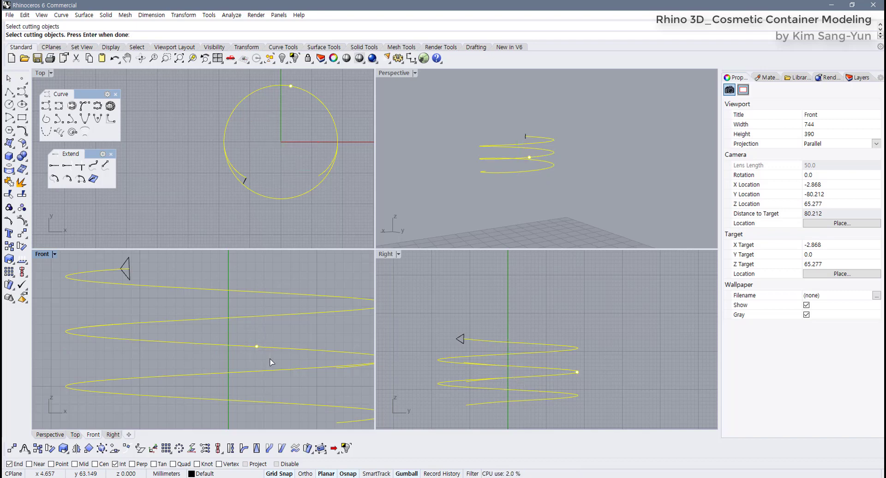
key(Return)
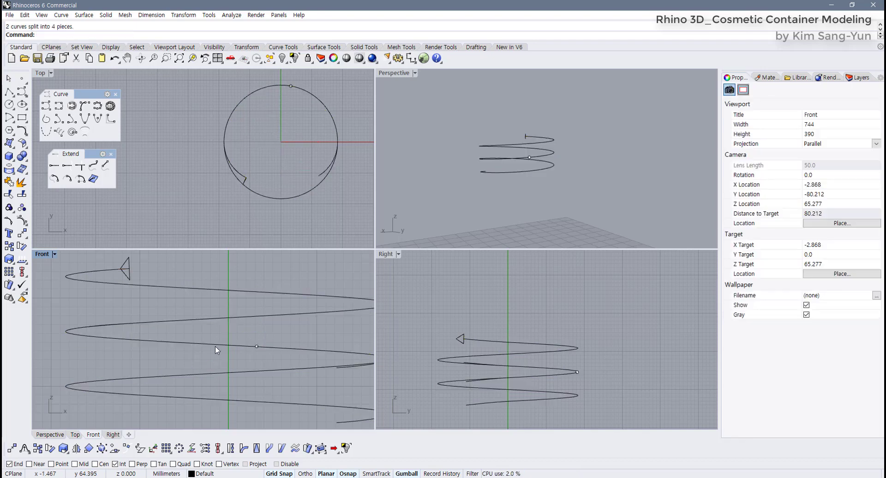
- Delete the surplus overlapping helix segments on both sides of the split point, keeping one continuous three-turn path
click(213, 345)
click(237, 377)
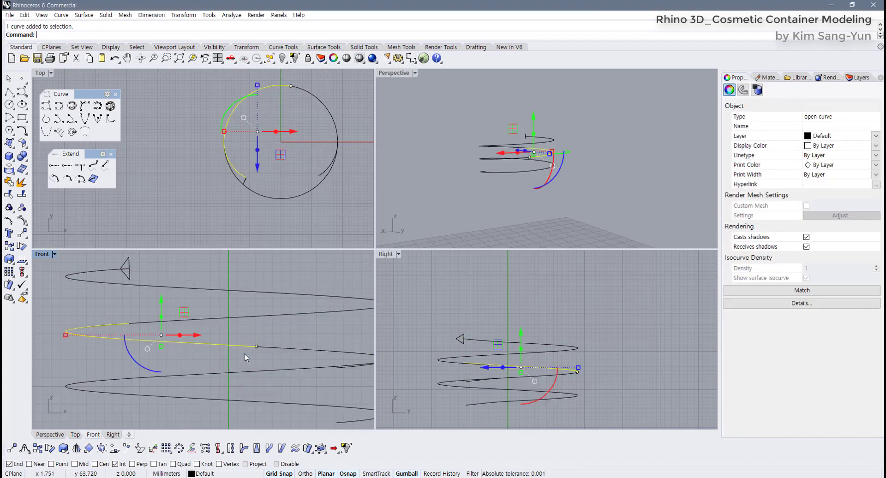
drag(182, 316, 161, 338)
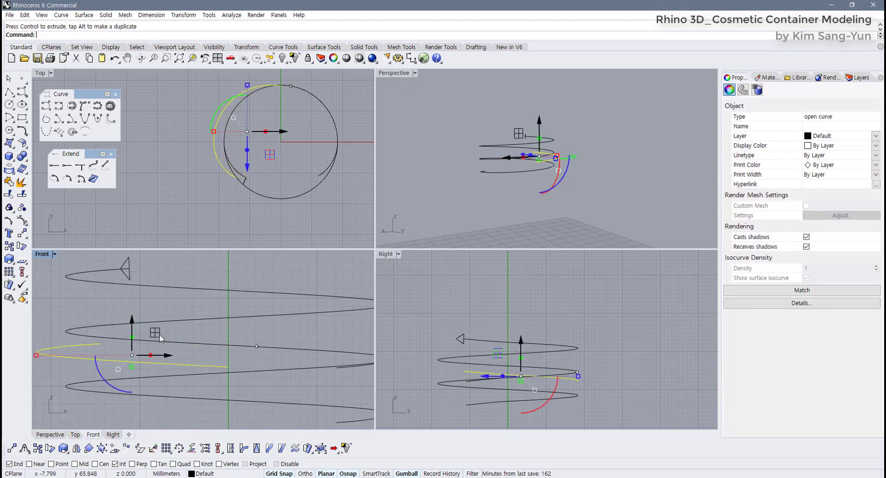
key(Escape)
right_drag(226, 321, 145, 323)
click(231, 349)
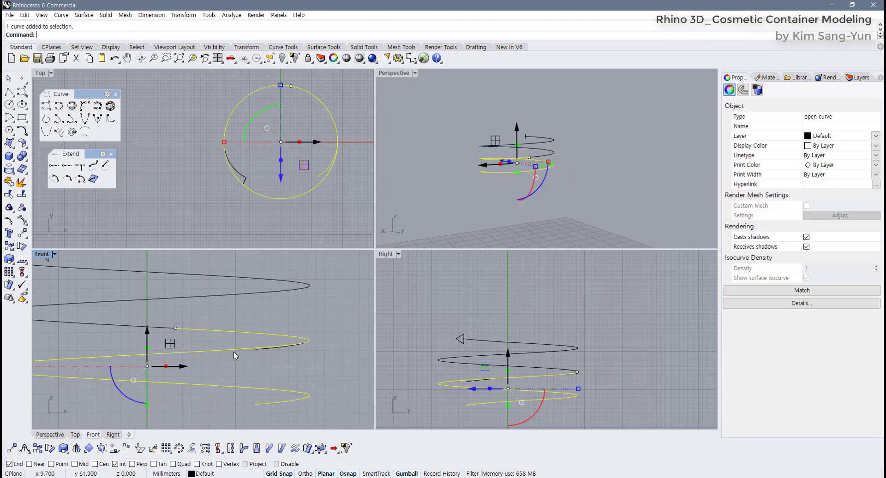
click(266, 350)
right_drag(265, 350, 280, 348)
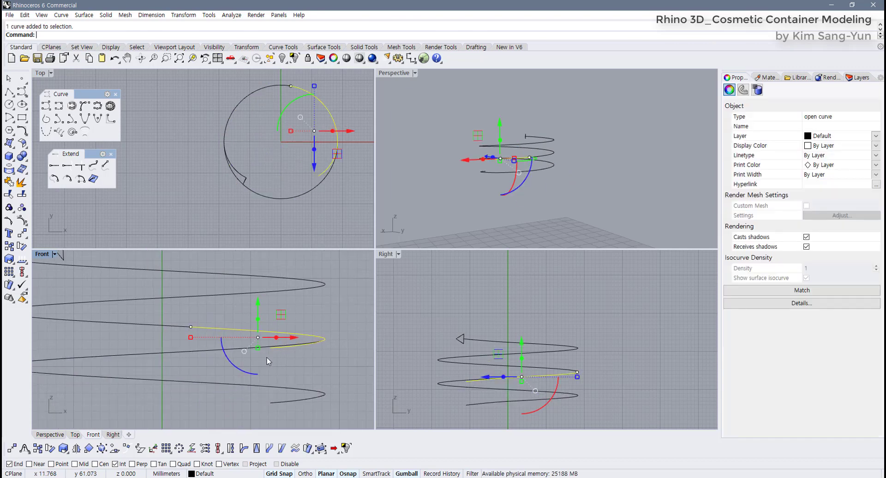
key(Escape)
click(268, 346)
right_drag(254, 375, 299, 369)
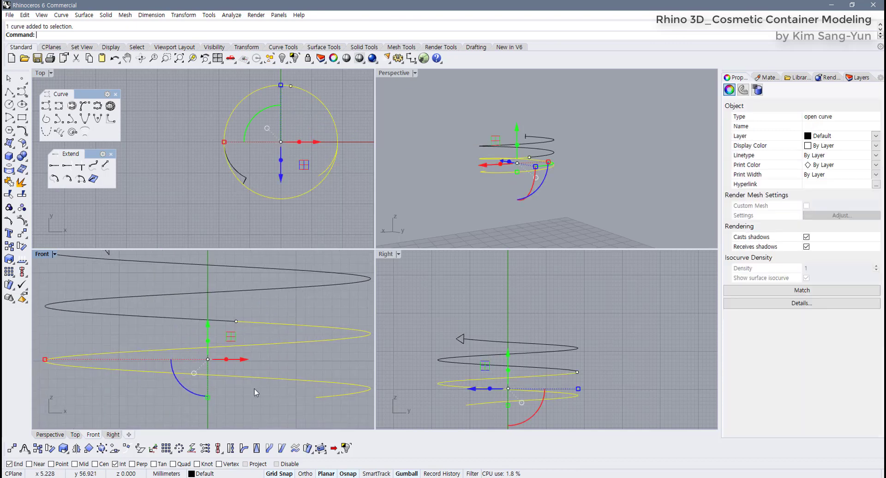
key(Escape)
- Join the two remaining helix segments into one curve and delete the point object used for splitting
key(ctrl+a)
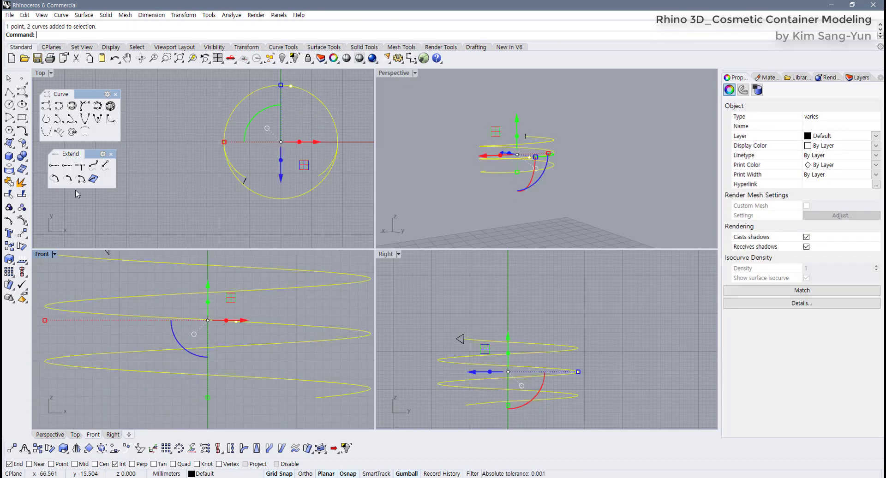
click(21, 182)
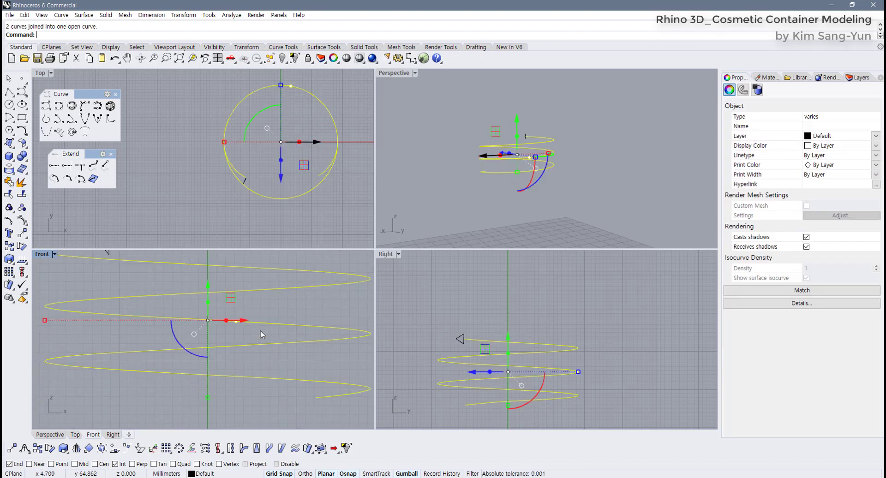
scroll(285, 355, down, 2)
click(234, 308)
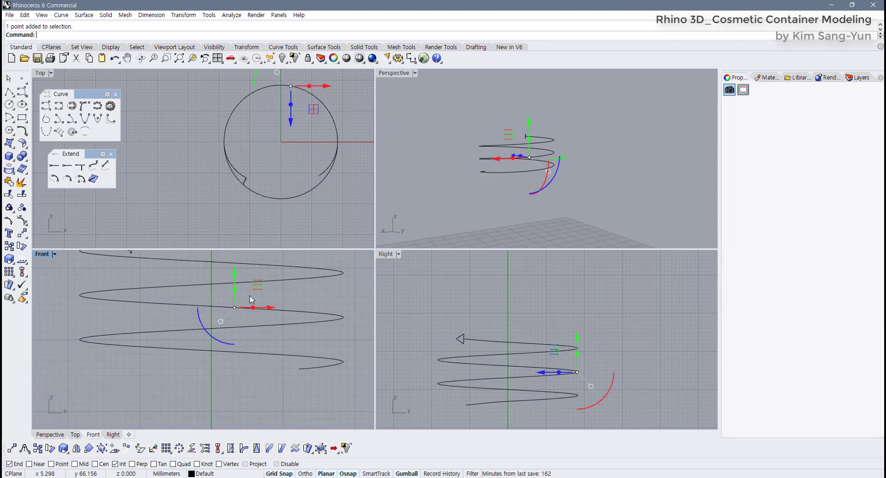
key(Delete)
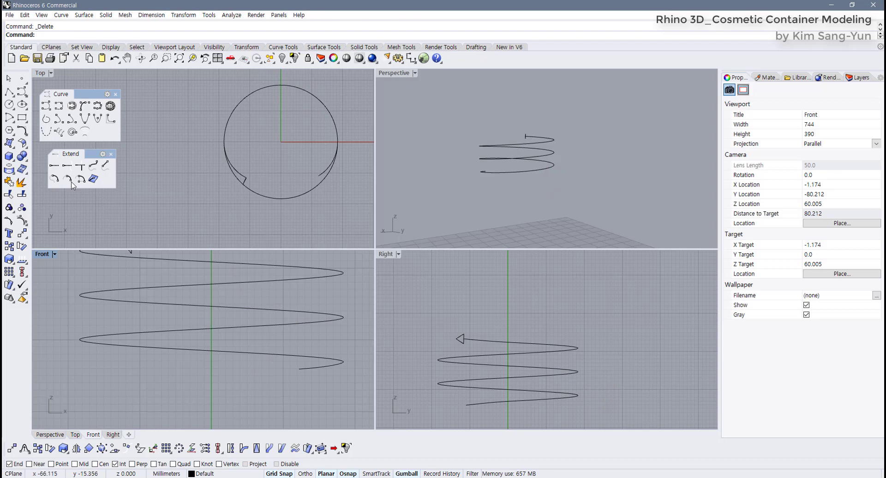
- Undo the point deletion, join, split and helix copy to restore the original thread helix, and clear the selection
click(342, 318)
click(343, 297)
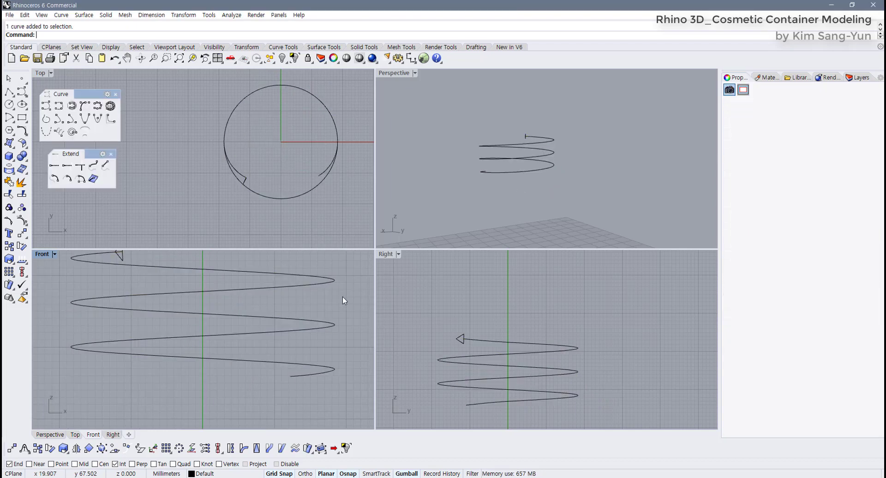
key(ctrl+z)
shift+click(320, 316)
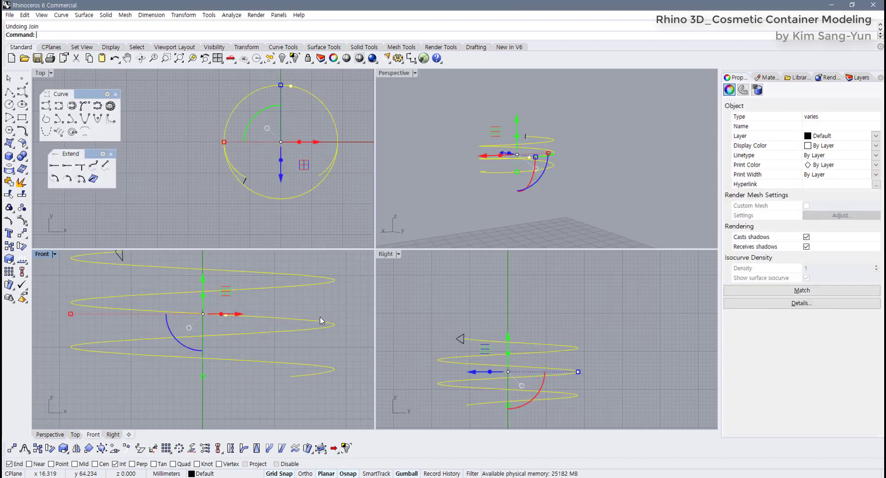
key(ctrl+z)
key(ctrl+z)
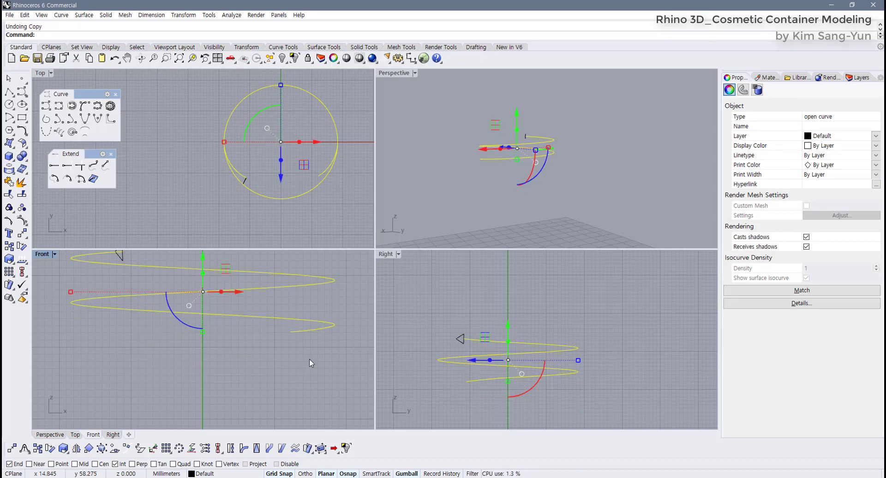
right_drag(268, 351, 247, 376)
click(425, 357)
right_drag(425, 351, 392, 329)
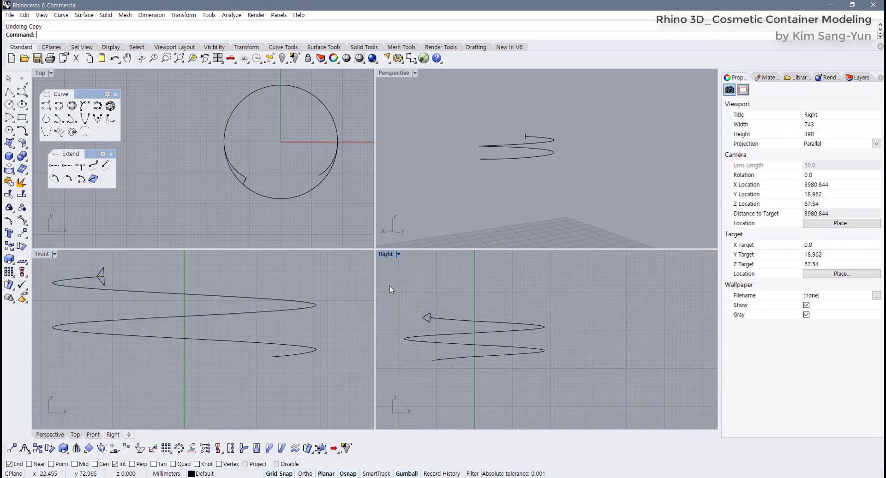
- Copy the thread helix straight down by one turn in the Right view, snapping from its upper quadrant point to the one below
double_click(385, 254)
scroll(300, 289, down, 2)
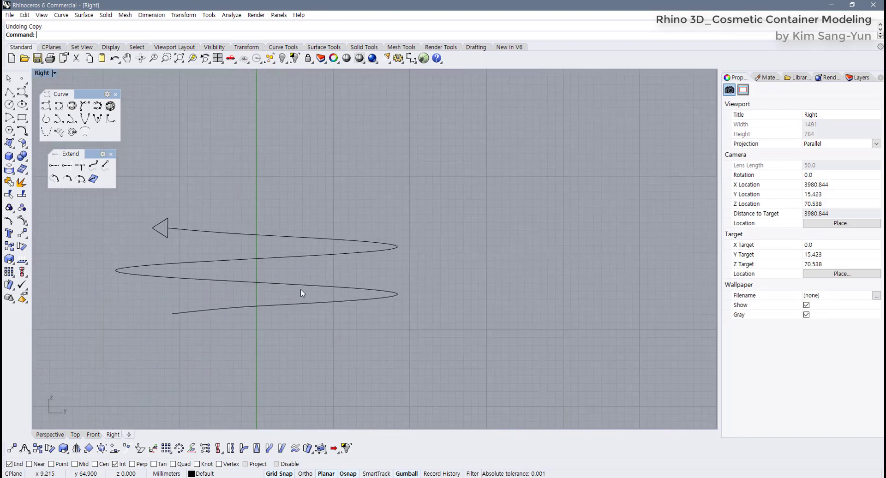
scroll(301, 289, up, 3)
click(421, 304)
right_drag(379, 238, 418, 231)
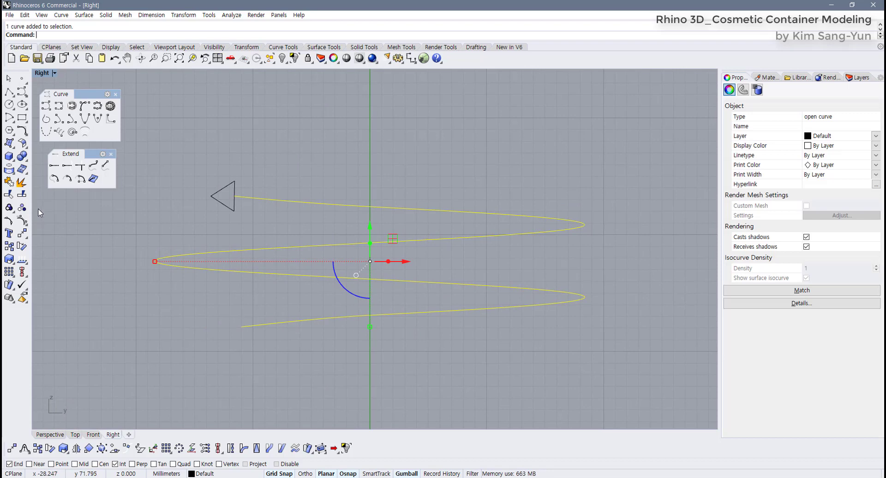
click(9, 246)
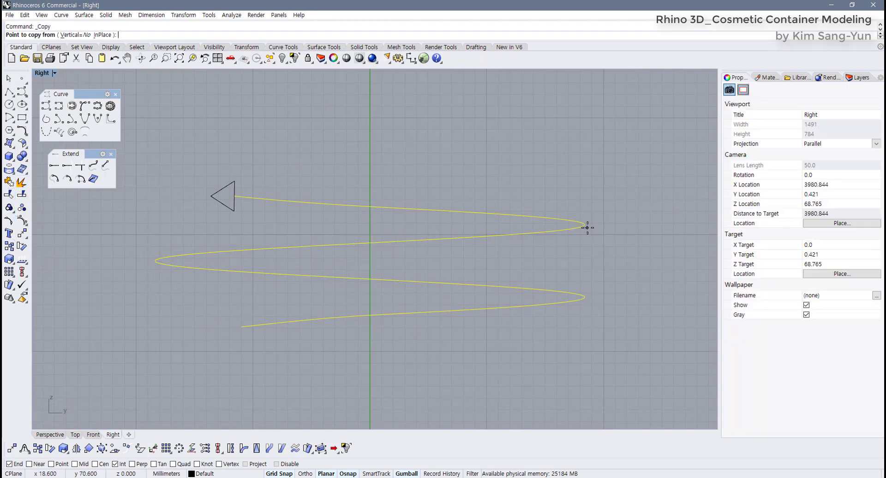
click(173, 464)
click(585, 225)
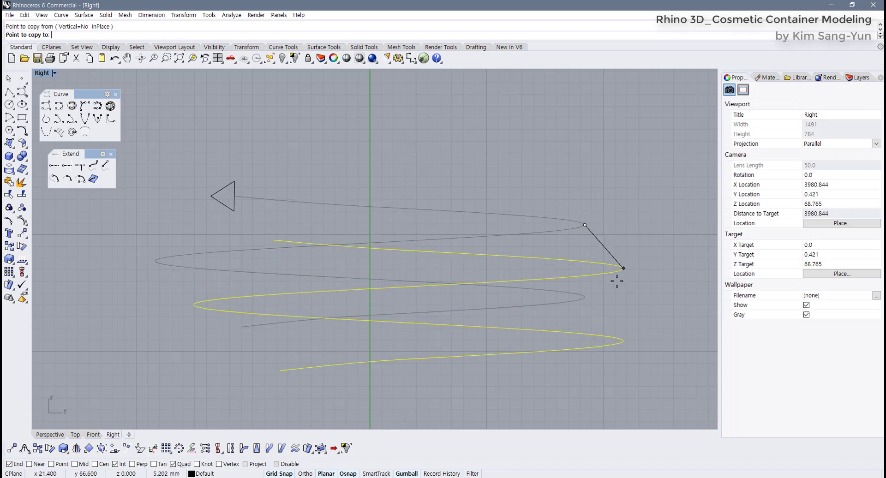
click(584, 298)
key(Return)
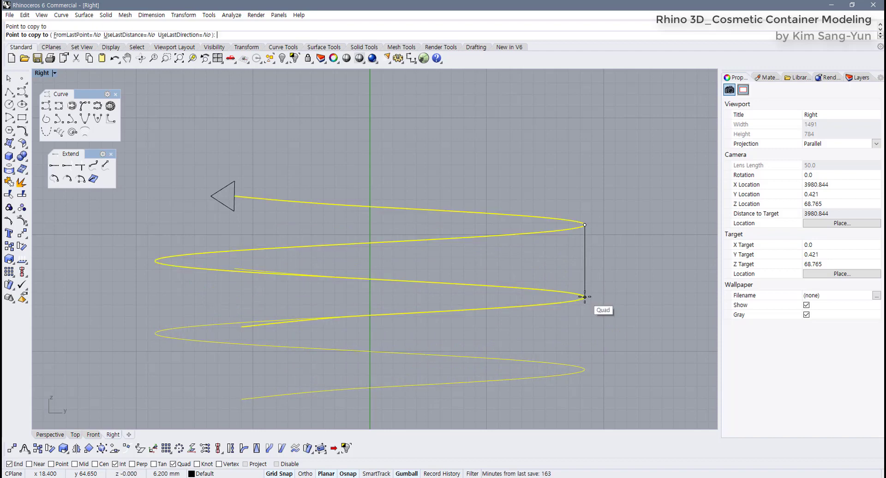
key(Left)
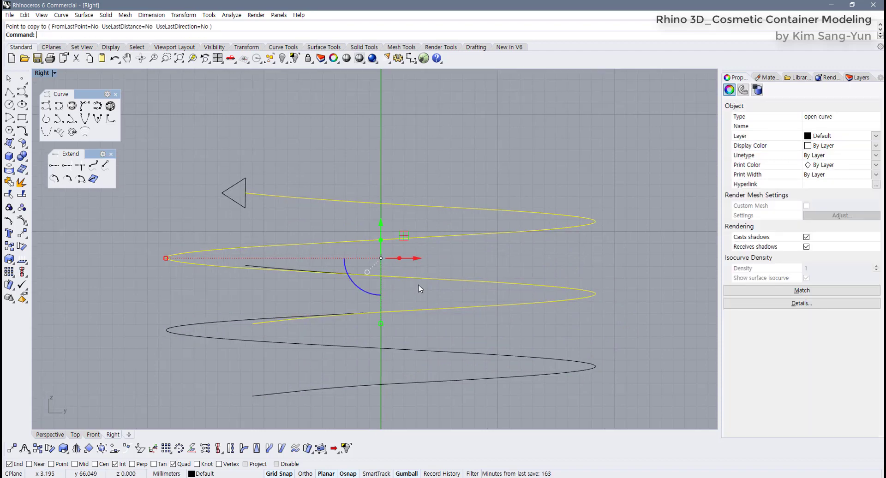
key(Escape)
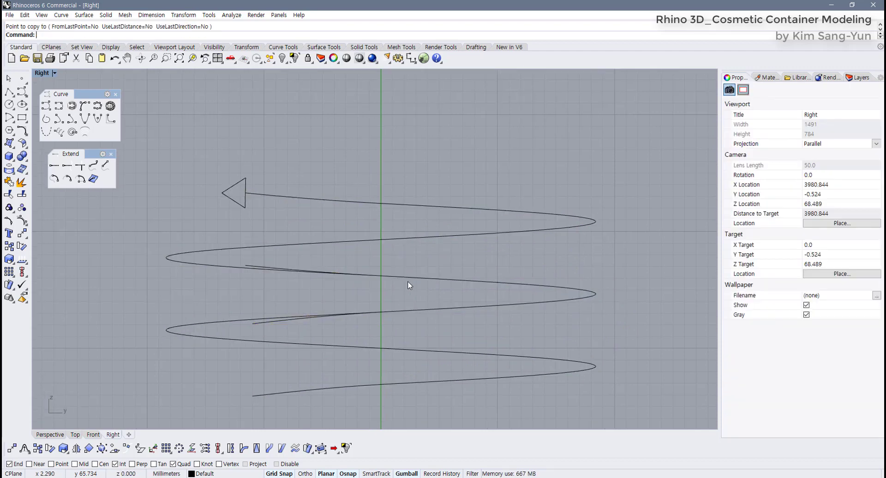
- Place a point object where the two helix curves overlap, just beyond the vertical axis, and split both curves with it
click(21, 79)
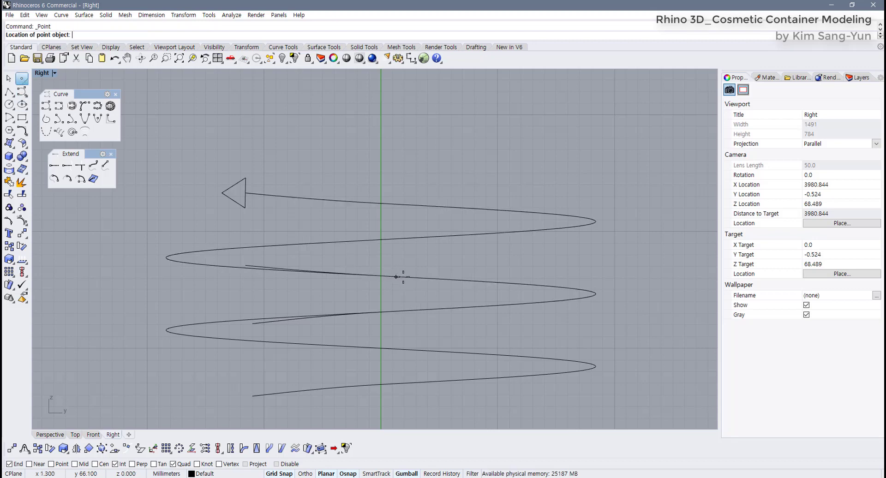
click(418, 278)
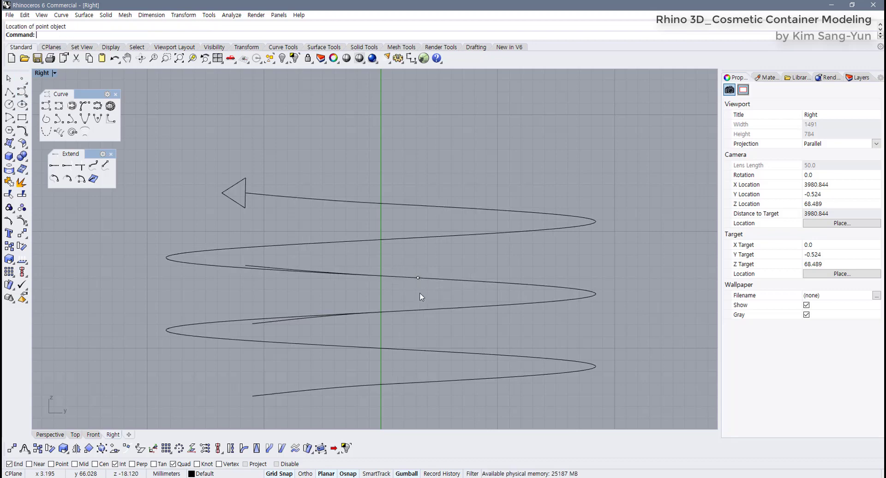
drag(498, 320, 471, 260)
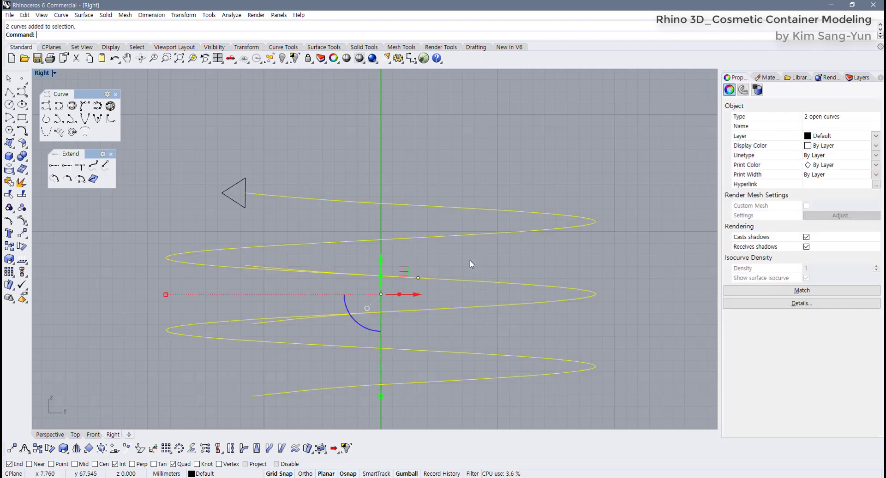
click(22, 194)
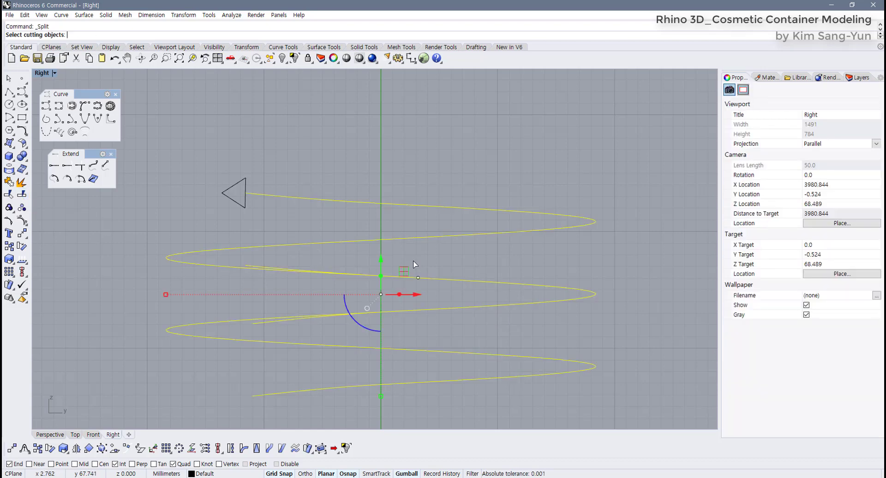
click(418, 277)
key(Return)
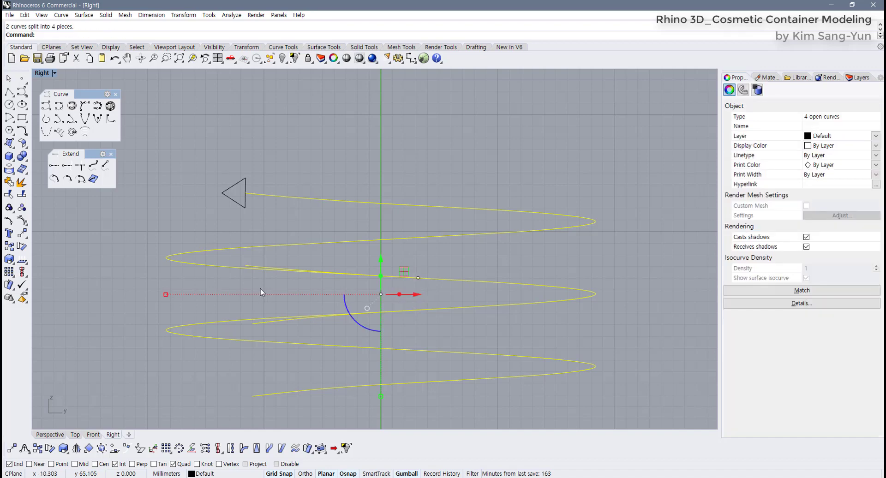
- Delete the surplus overlapping helix segments on both sides of the split point, leaving one continuous path
click(260, 289)
click(257, 268)
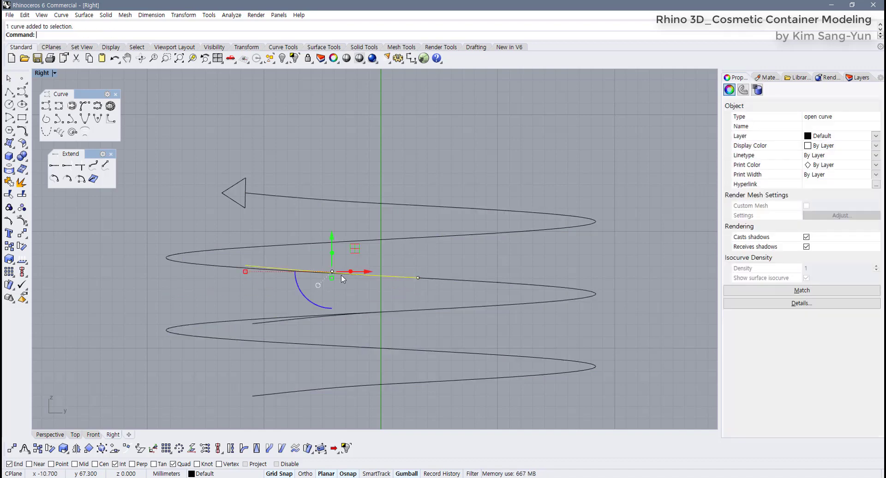
click(355, 250)
click(260, 271)
key(Delete)
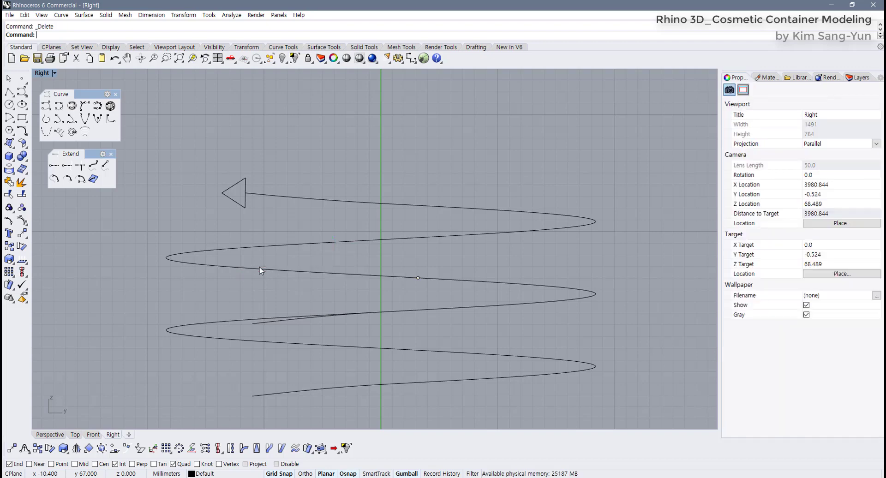
click(273, 325)
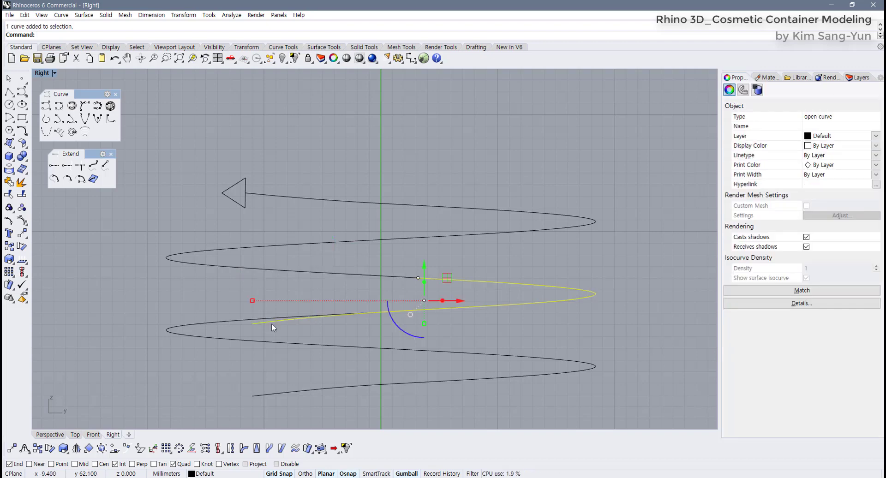
key(Delete)
- Join the two remaining helix segments into one curve and delete the point object used for splitting
drag(488, 280, 392, 163)
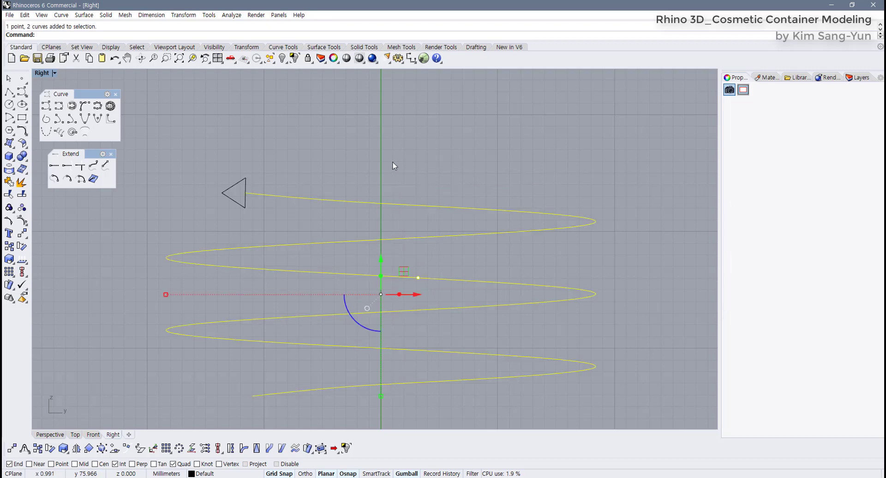
click(409, 267)
click(418, 278)
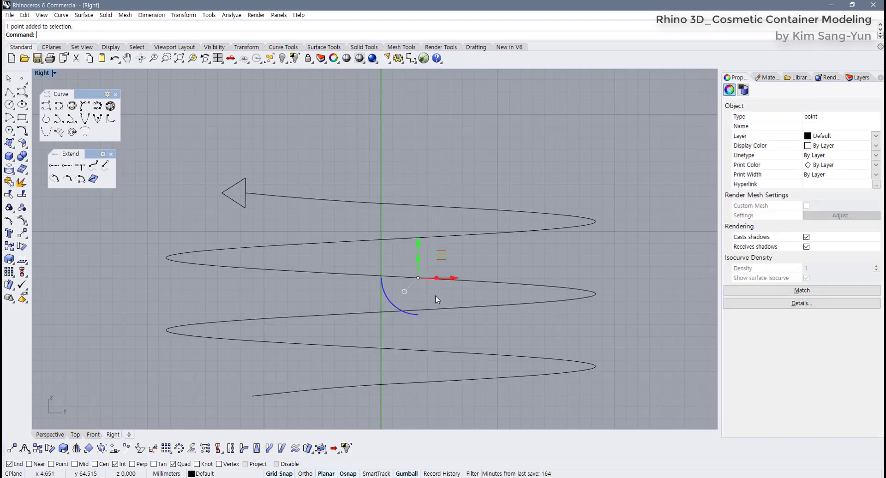
key(Delete)
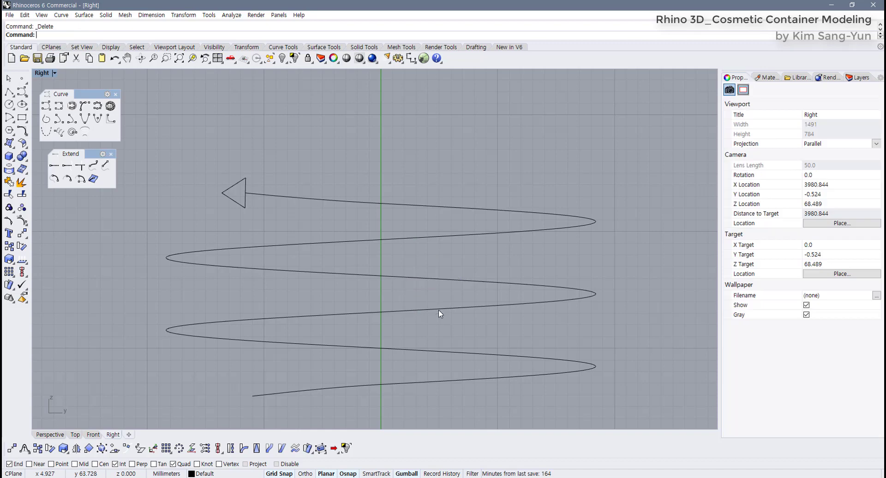
- Explode the joined helix curve back into its upper and lower segments
click(439, 311)
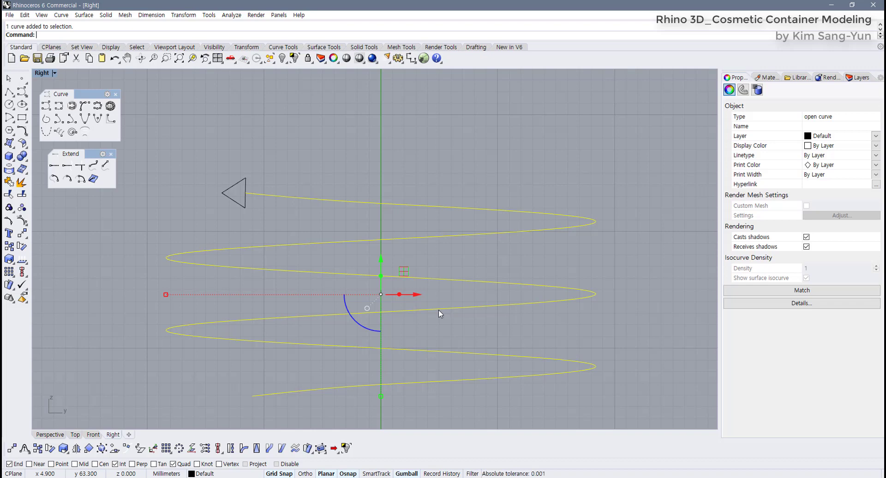
click(449, 292)
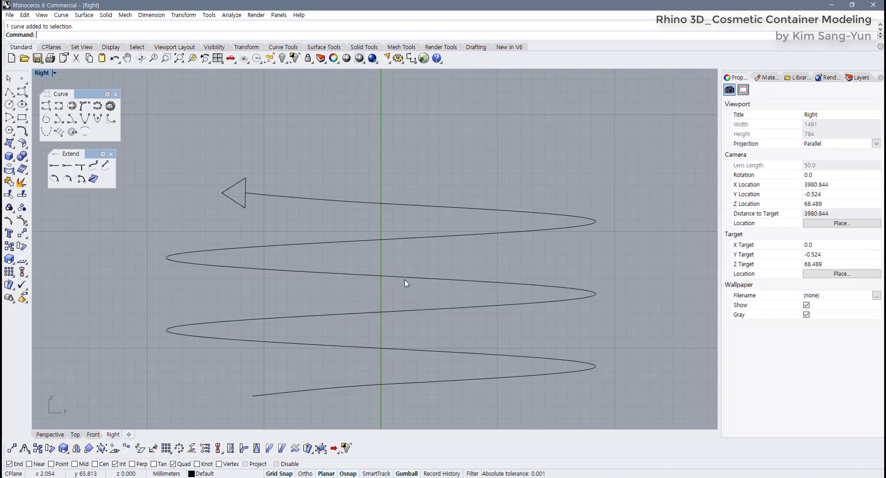
click(376, 277)
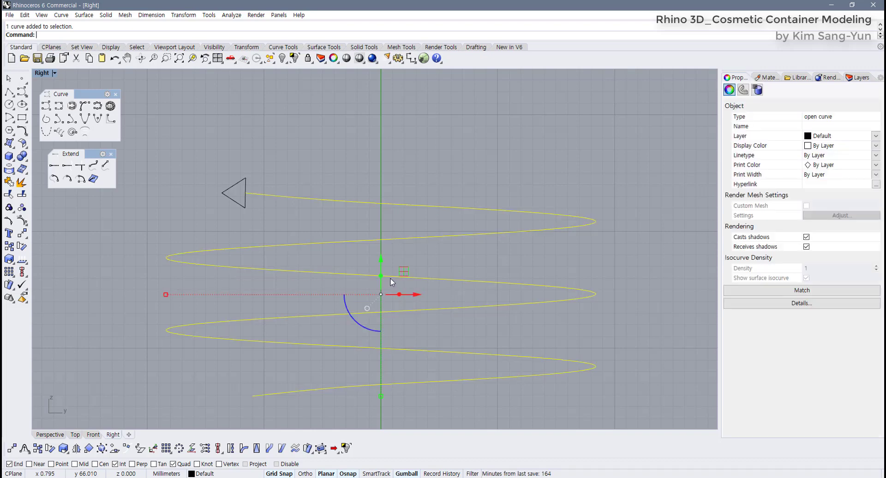
click(394, 283)
click(370, 275)
click(26, 186)
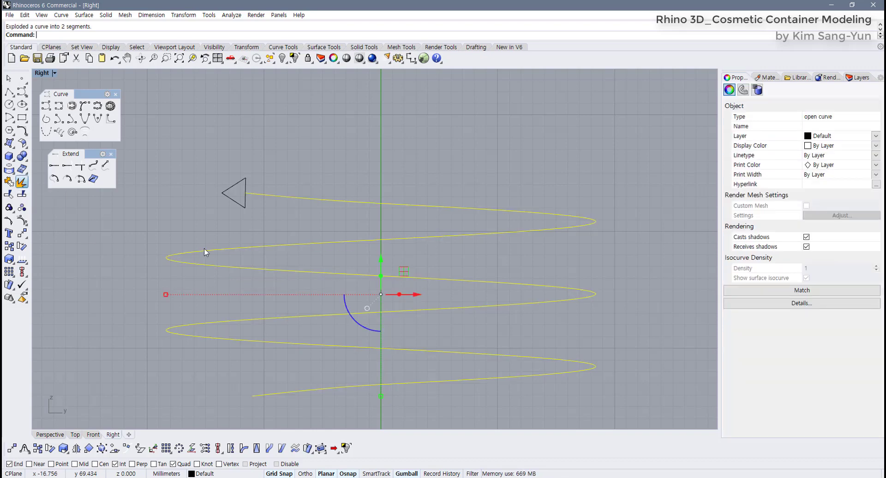
- Examine the junction between the upper and lower helix segments up close, selecting each segment in turn
click(306, 283)
click(371, 273)
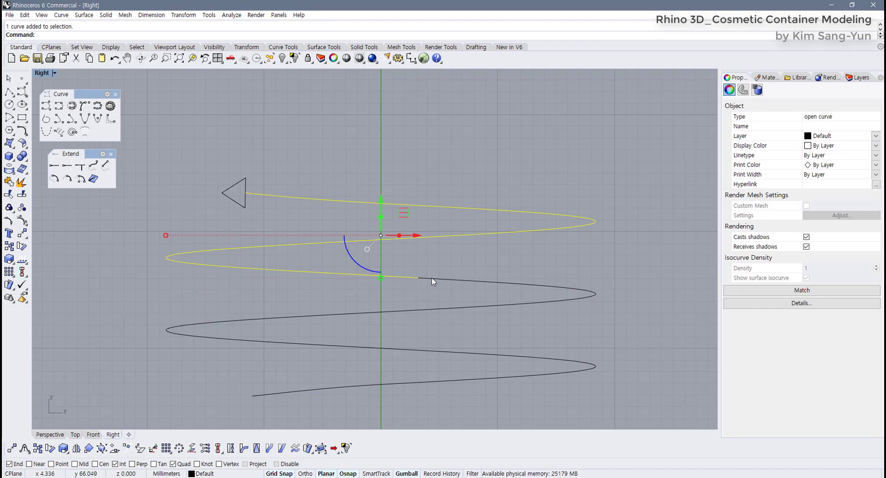
scroll(432, 279, up, 6)
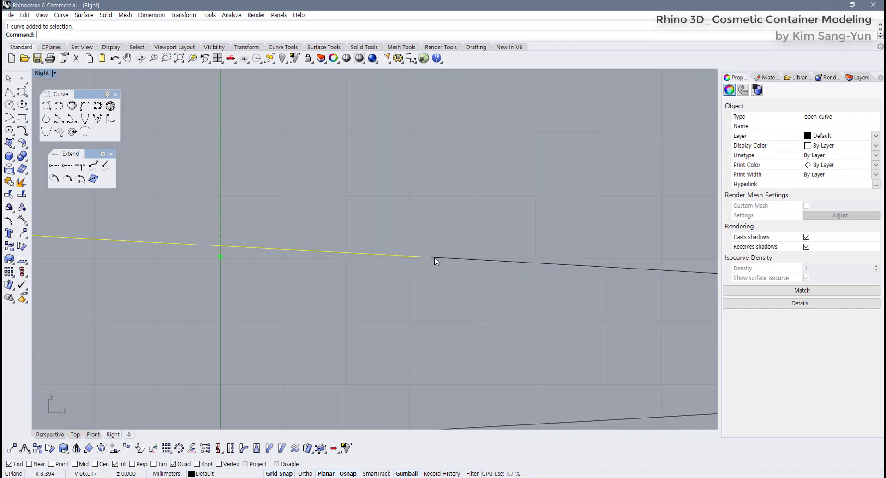
click(434, 258)
click(425, 253)
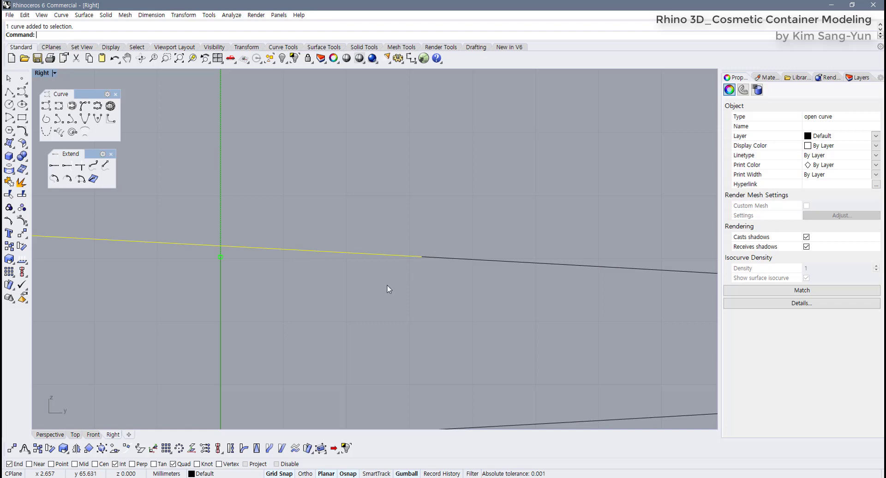
scroll(388, 294, down, 6)
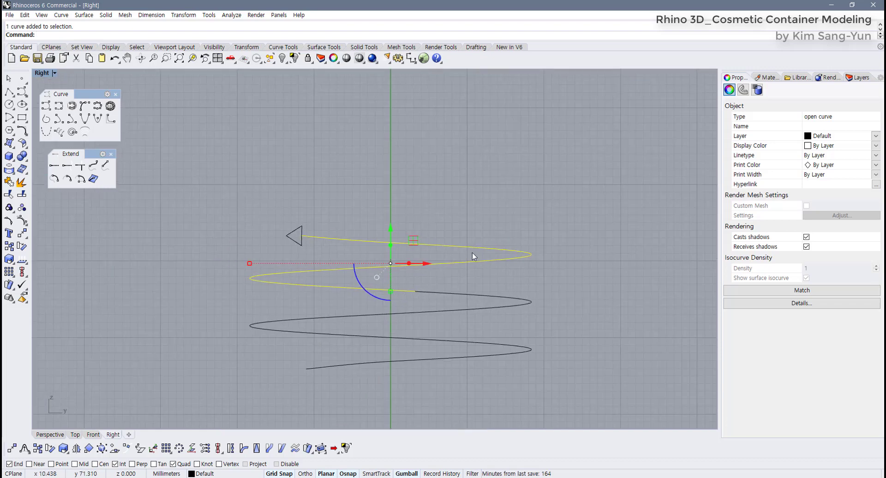
scroll(466, 300, up, 4)
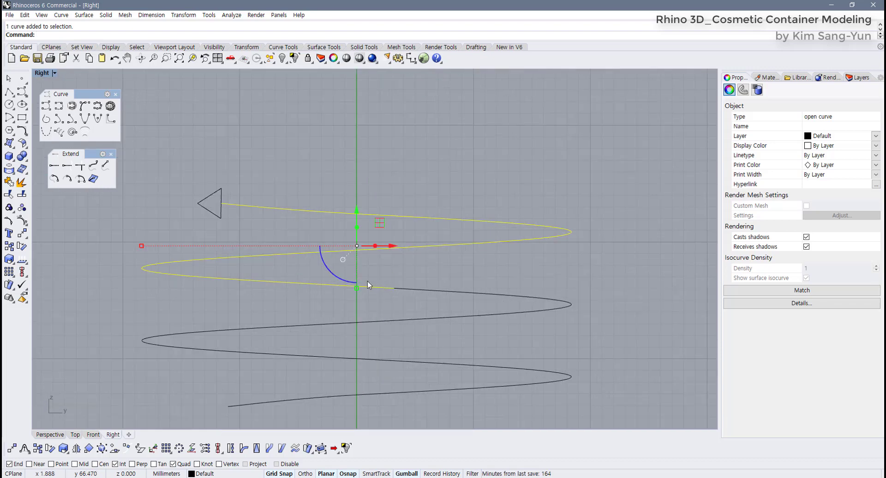
click(398, 298)
scroll(396, 292, up, 3)
click(396, 290)
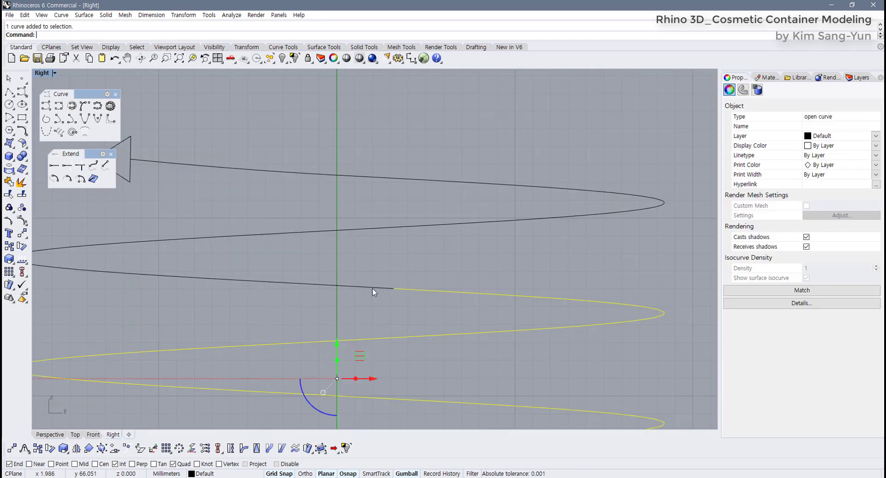
click(373, 289)
click(400, 301)
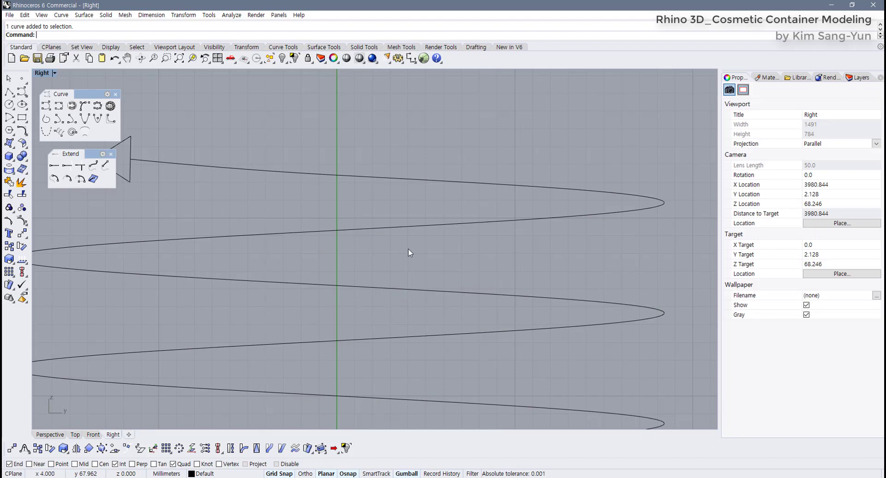
- Match the lower helix segment to the upper one with Tangency continuity, preserving Tangency at the other end, with Average curves and Join enabled
click(281, 48)
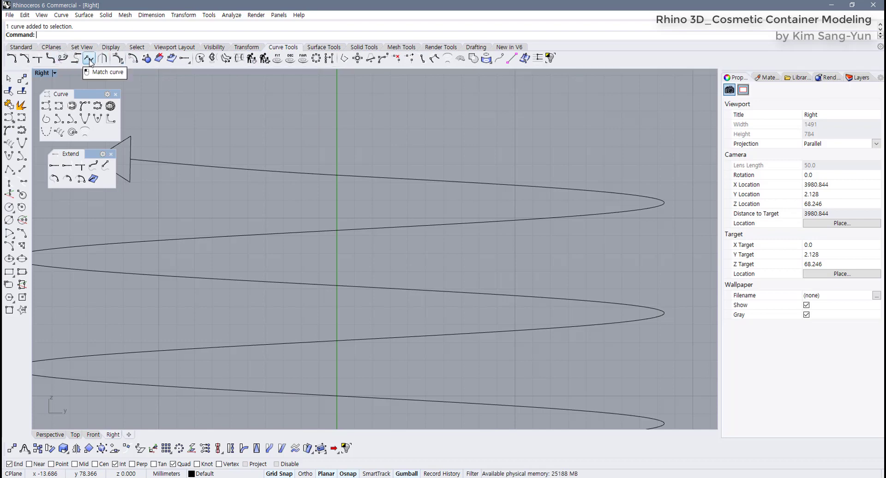
click(89, 59)
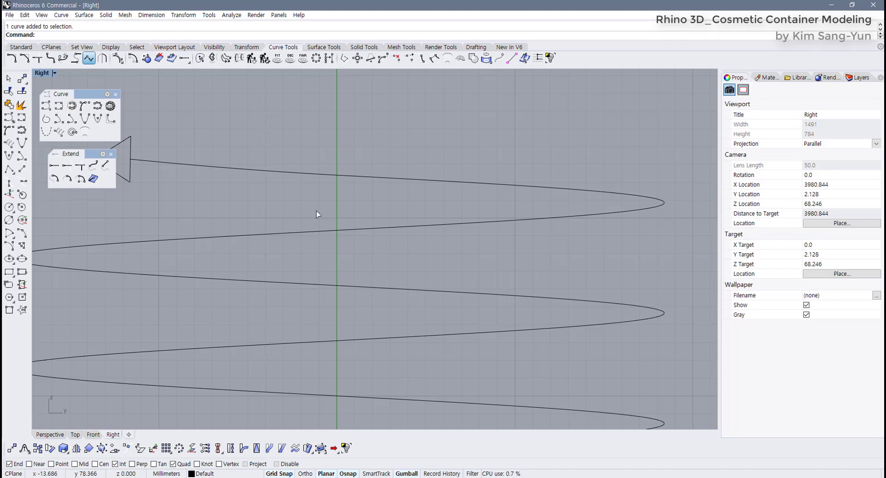
click(399, 290)
scroll(400, 290, up, 2)
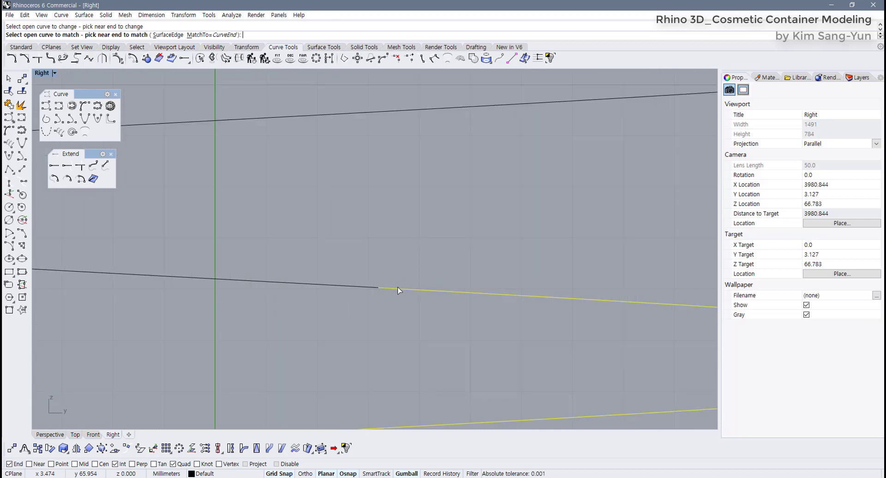
click(350, 287)
drag(586, 162, 288, 182)
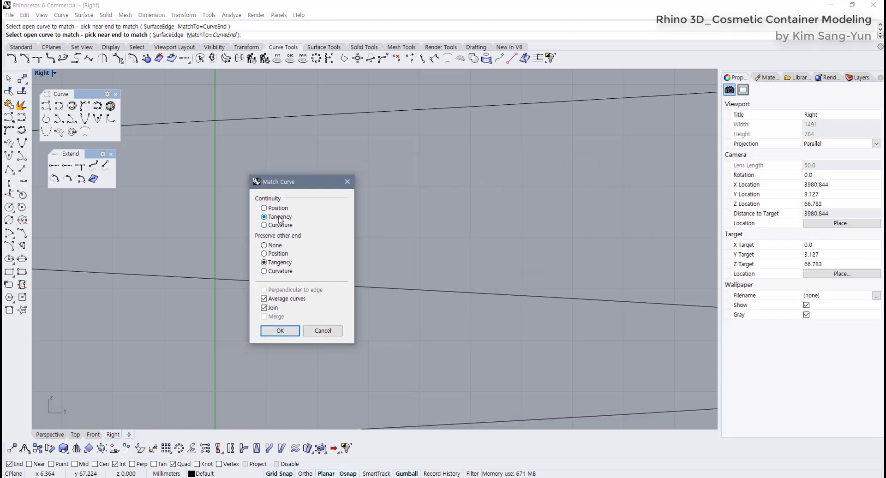
click(271, 300)
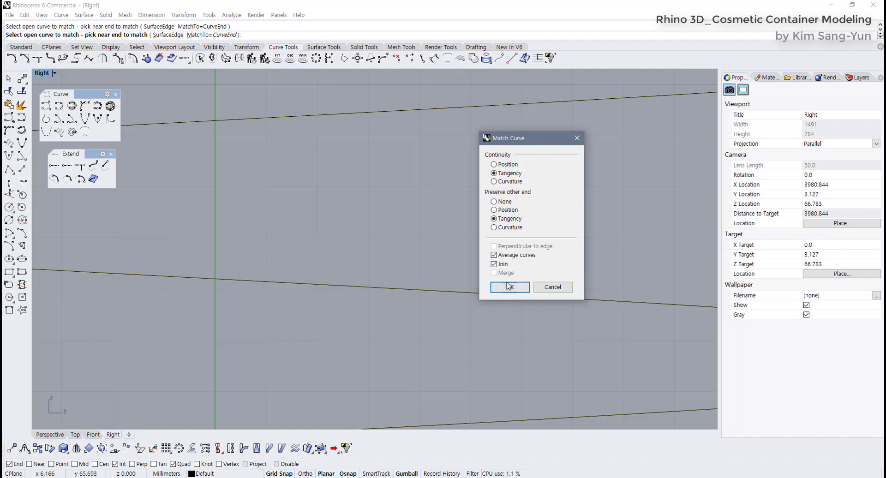
click(509, 287)
scroll(429, 293, down, 5)
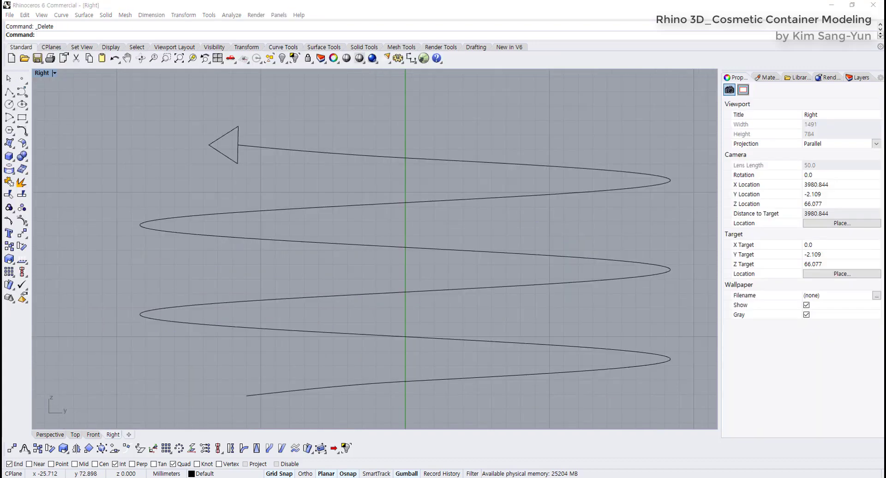
- Select the closed triangular thread profile at the helix's upper end
click(237, 162)
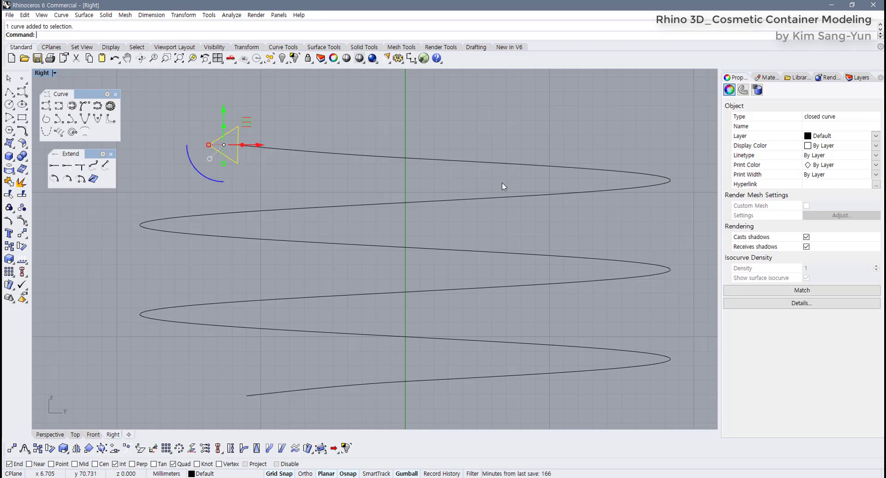
right_drag(381, 179, 369, 186)
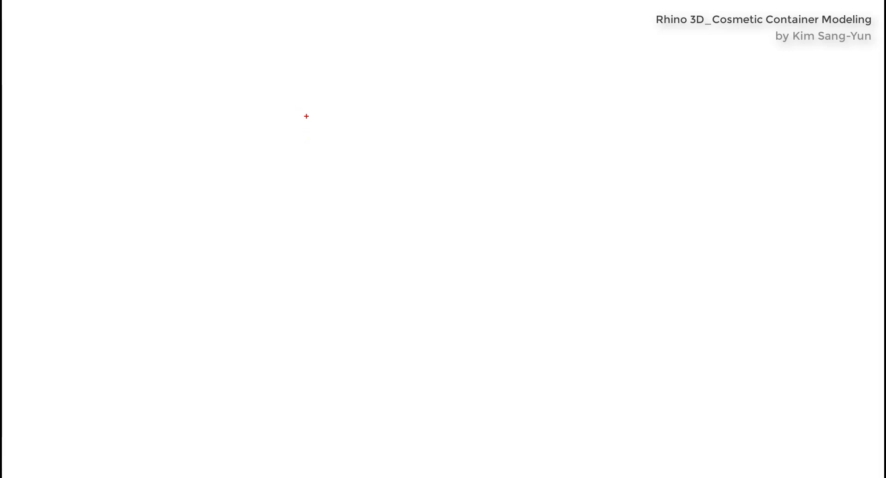
drag(307, 116, 316, 243)
mouse_move(305, 128)
mouse_down()
mouse_move(347, 146)
mouse_move(306, 198)
mouse_move(323, 306)
mouse_up()
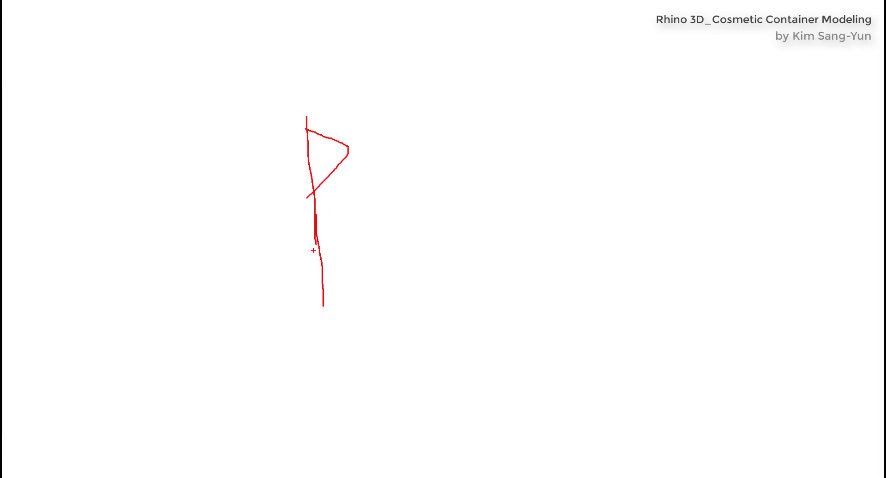
mouse_move(317, 230)
mouse_down()
mouse_move(337, 236)
mouse_move(337, 264)
mouse_move(319, 282)
mouse_up()
mouse_move(307, 118)
mouse_down()
mouse_move(364, 143)
mouse_move(339, 186)
mouse_up()
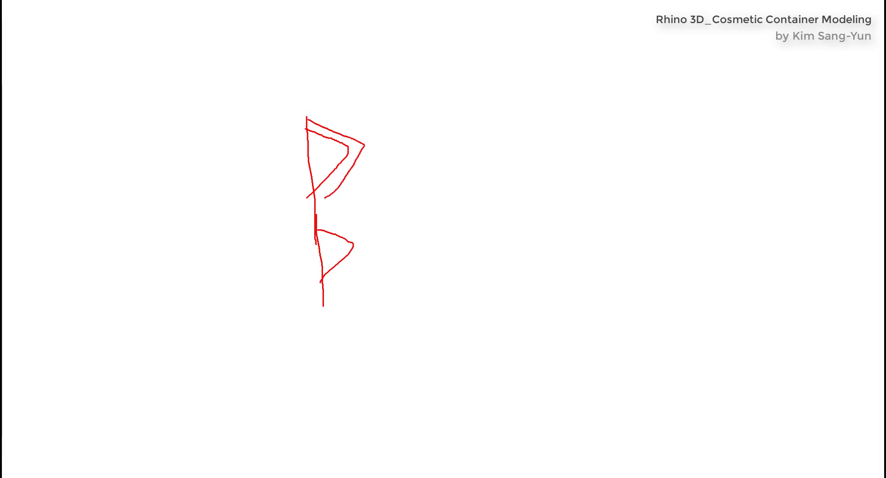
mouse_move(317, 219)
mouse_down()
mouse_move(370, 236)
mouse_move(356, 275)
mouse_move(321, 309)
mouse_up()
mouse_move(336, 228)
mouse_down()
mouse_move(328, 242)
mouse_move(351, 237)
mouse_up()
mouse_move(357, 234)
mouse_down()
mouse_move(374, 241)
mouse_move(379, 257)
mouse_up()
mouse_move(352, 257)
mouse_down()
mouse_move(372, 269)
mouse_move(368, 280)
mouse_up()
drag(341, 279, 325, 339)
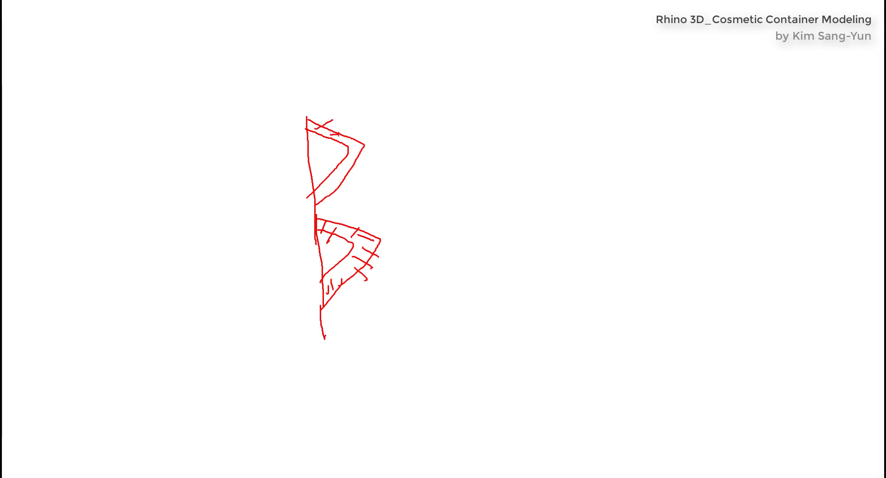
drag(333, 180, 340, 190)
drag(307, 115, 302, 98)
drag(365, 146, 402, 135)
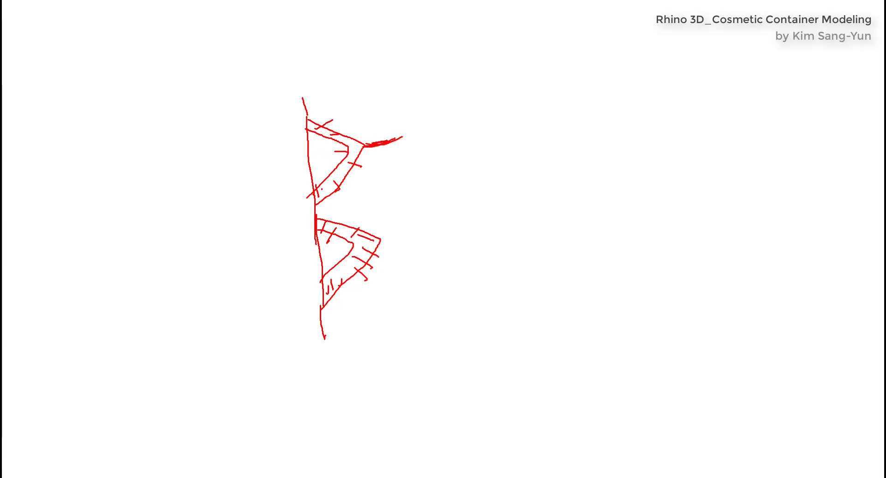
mouse_move(322, 188)
mouse_down()
mouse_move(348, 149)
mouse_move(308, 131)
mouse_move(346, 146)
mouse_move(320, 192)
mouse_move(346, 149)
mouse_move(342, 155)
mouse_move(323, 191)
mouse_move(346, 165)
mouse_up()
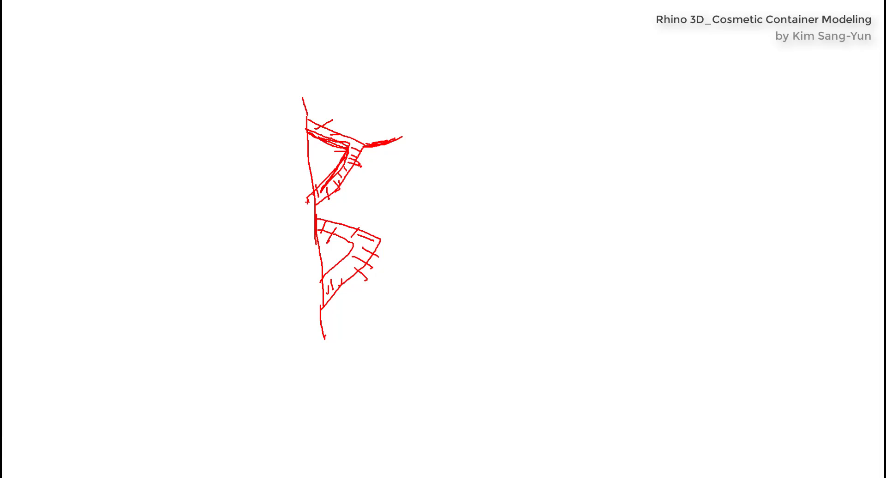
key(Escape)
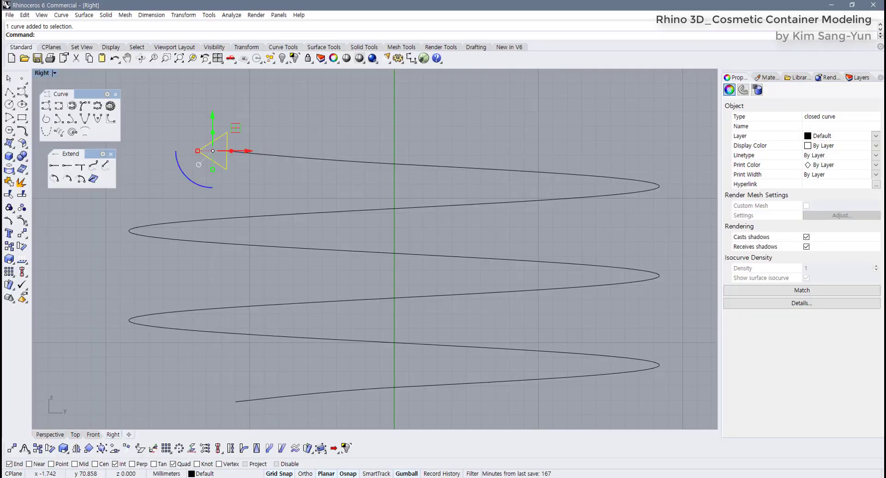
- Try to offset the triangular thread profile outward by 0.3 mm
scroll(211, 179, up, 4)
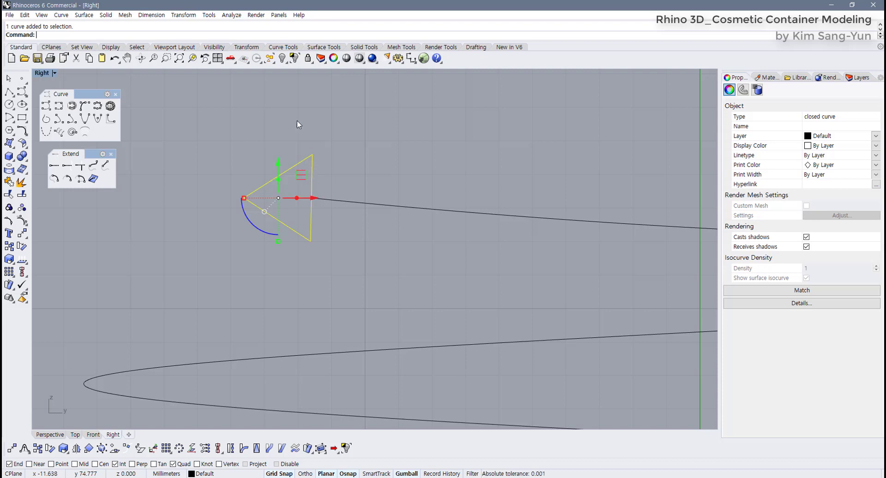
click(282, 47)
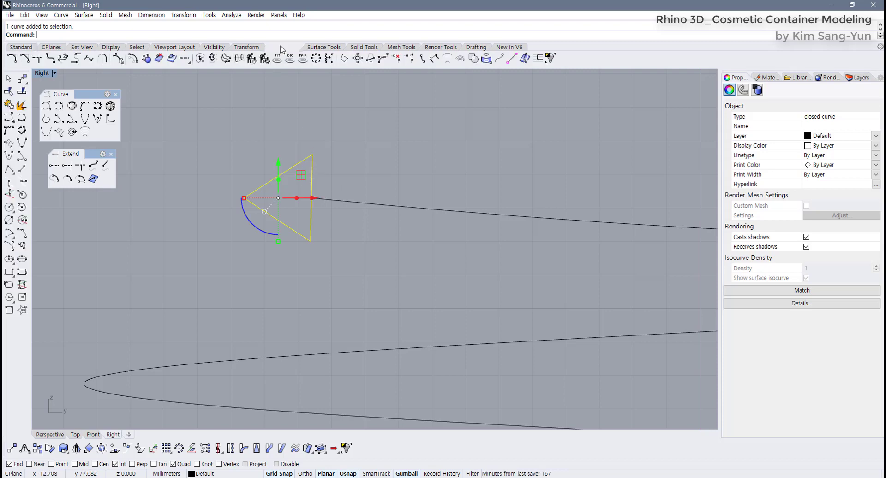
click(146, 58)
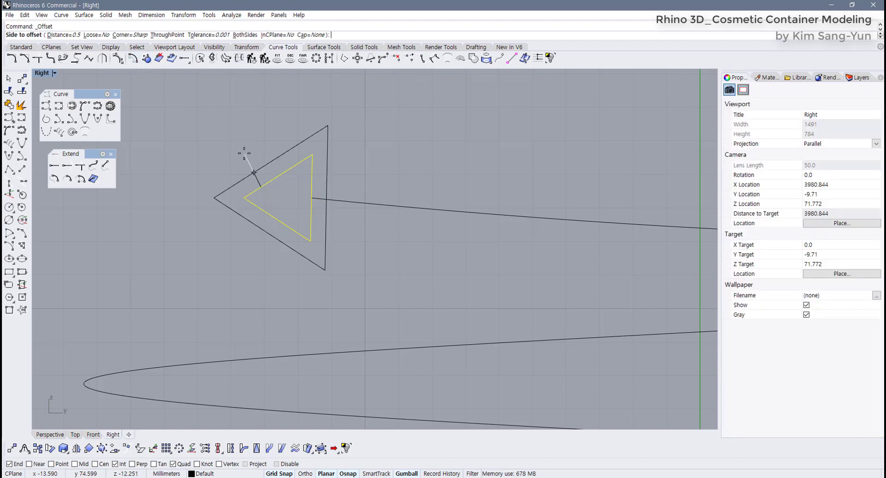
scroll(244, 153, up, 2)
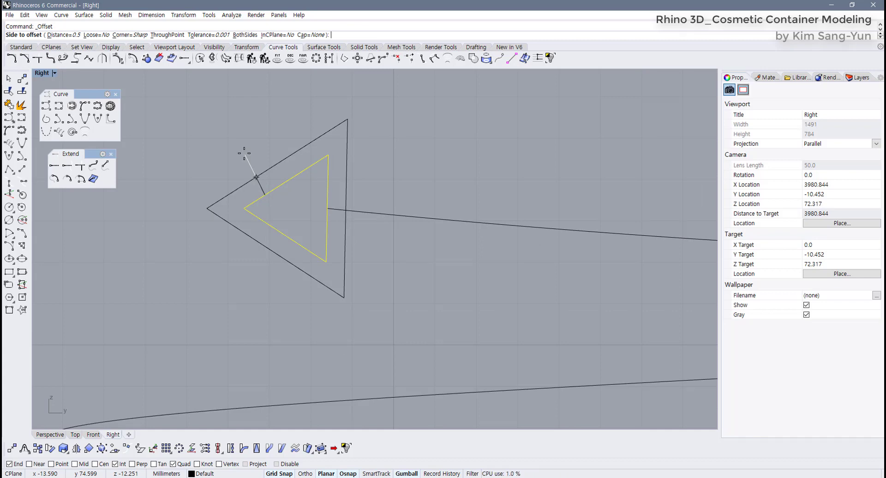
text(.3)
key(Return)
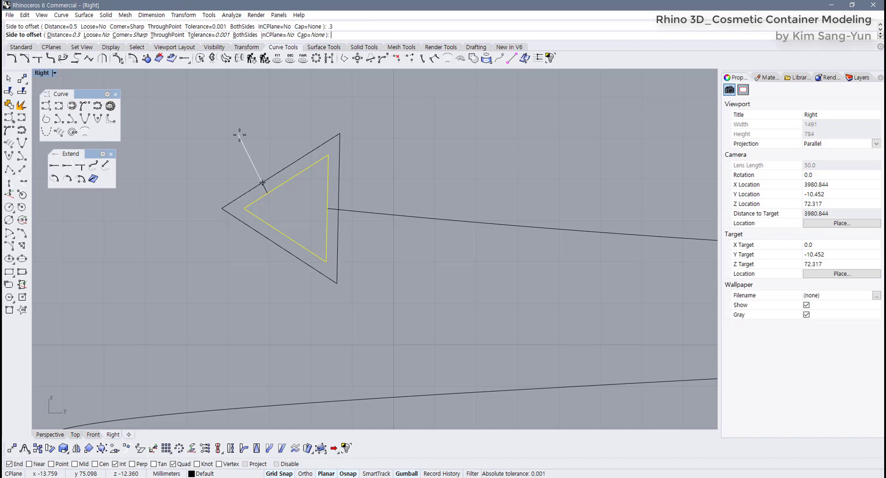
click(240, 135)
key(ctrl+z)
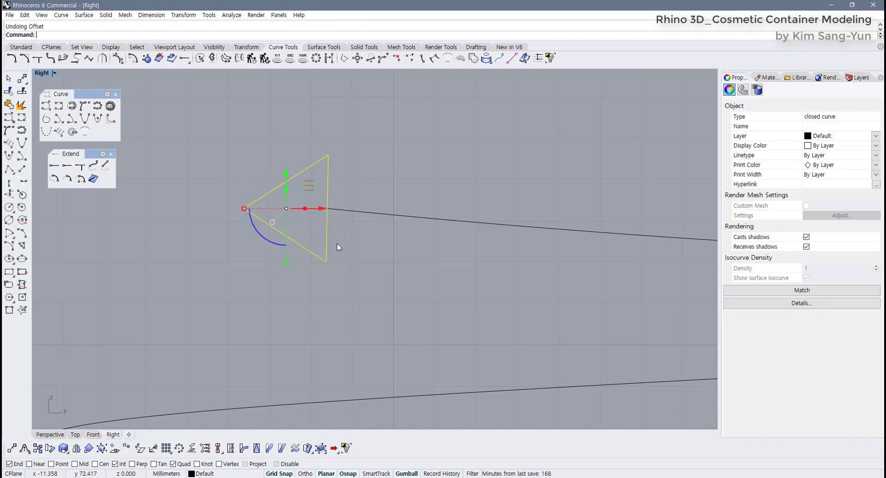
- Offset the triangular thread profile outward by 0.5 mm with sharp corners
right_drag(281, 195, 278, 192)
key(Return)
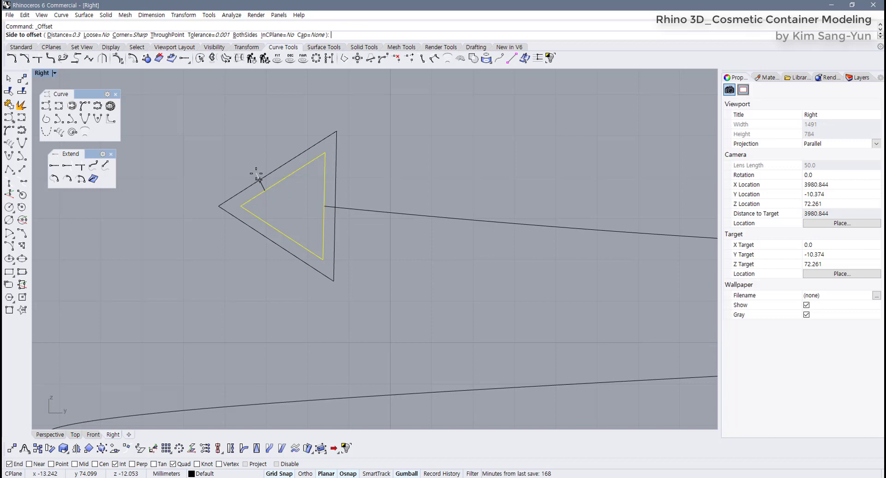
text(.5)
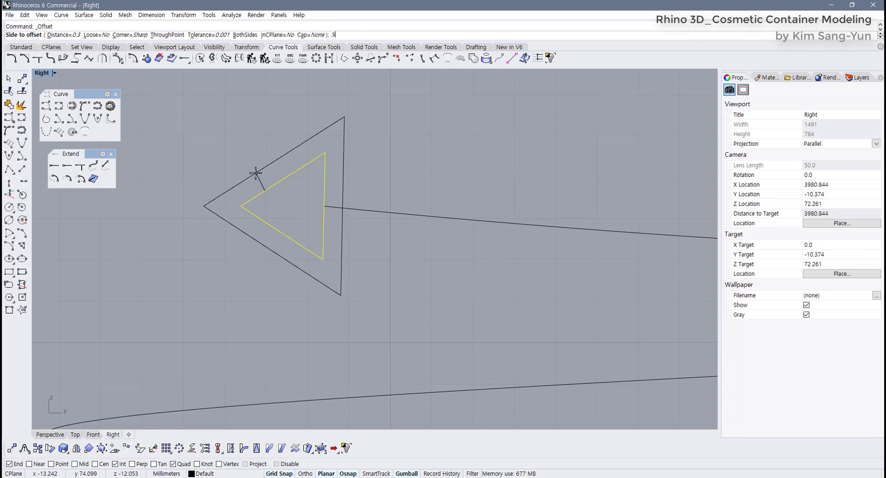
key(Return)
click(241, 167)
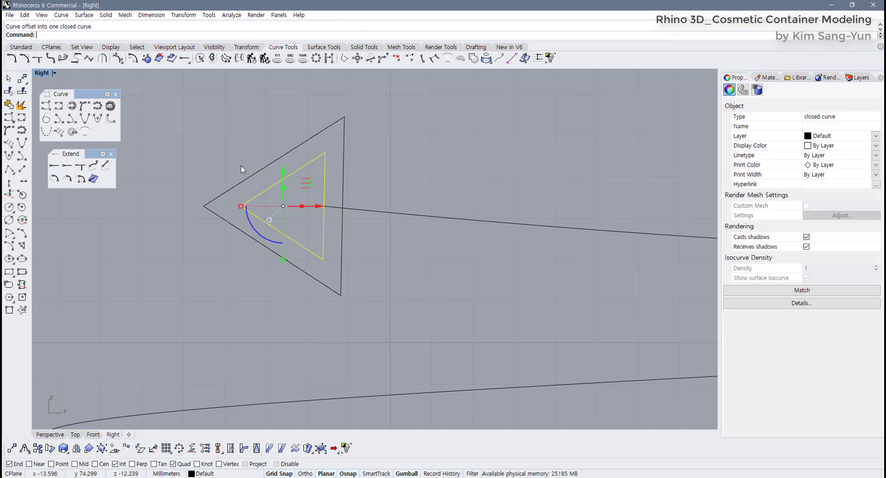
- Delete the original inner triangle, keeping only the larger offset profile
click(249, 176)
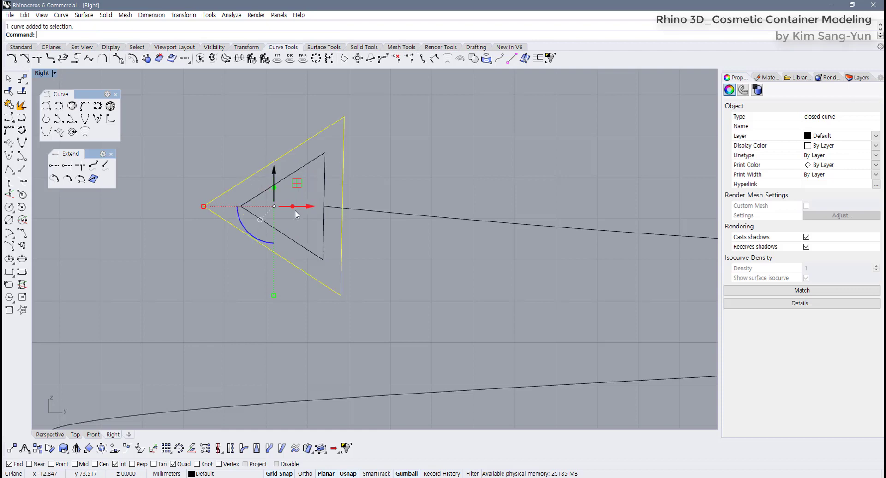
click(325, 204)
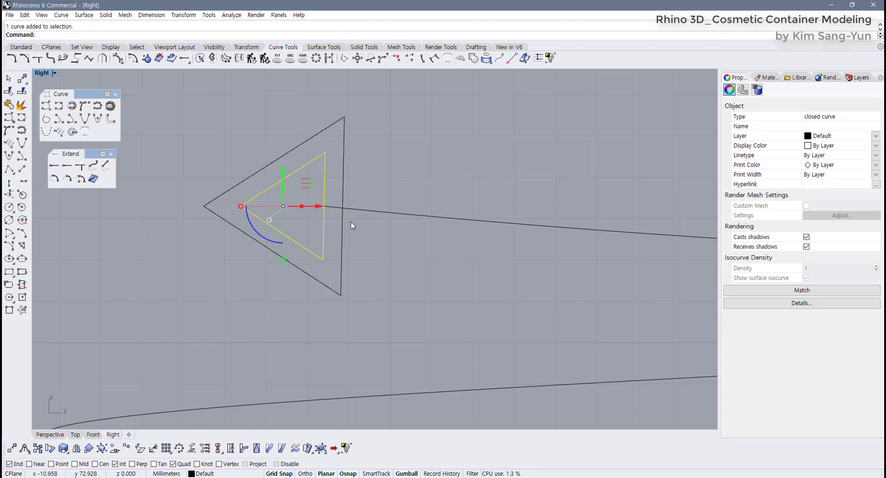
key(Delete)
click(342, 157)
scroll(354, 210, down, 5)
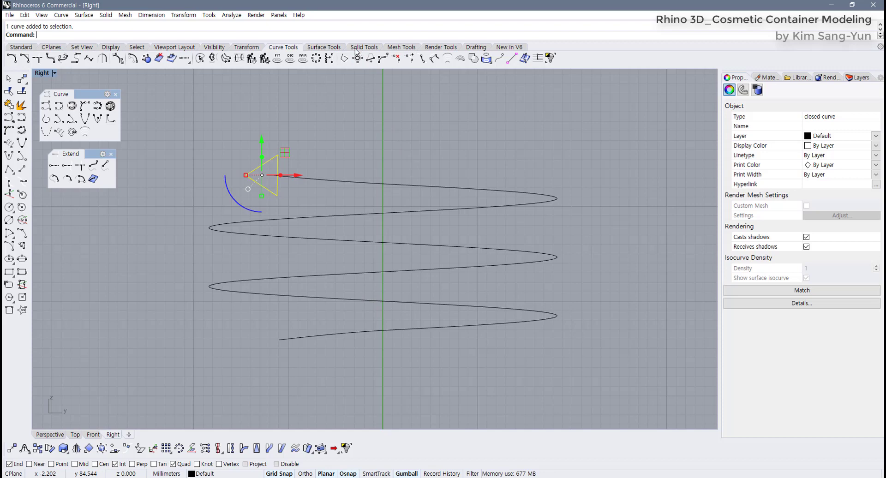
- Sweep the larger triangular profile along the helix as a single rail to create the cap's thread surface
click(325, 48)
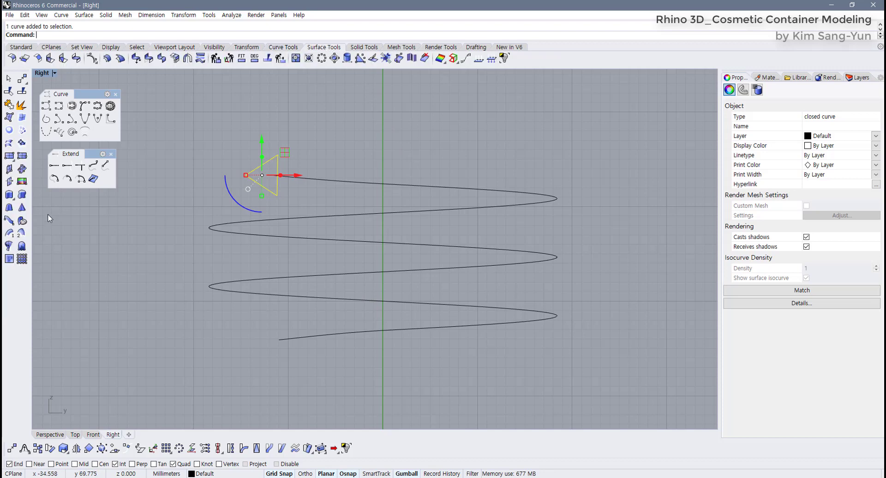
key(Escape)
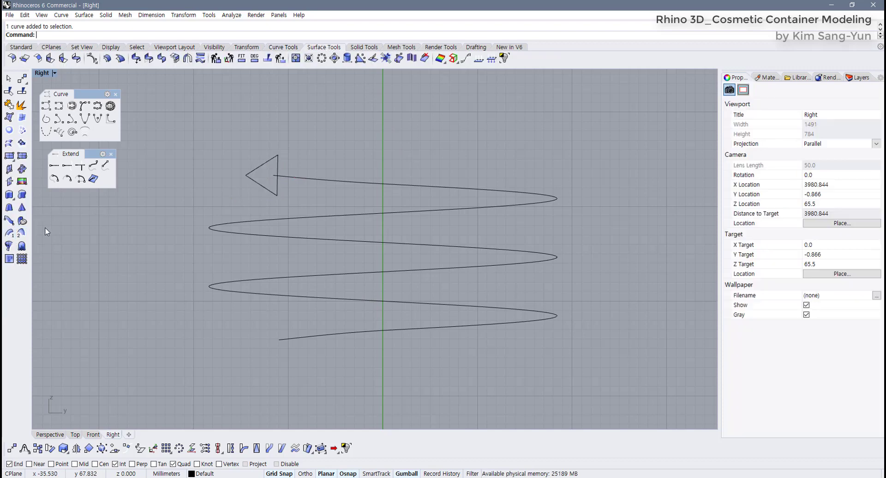
click(9, 233)
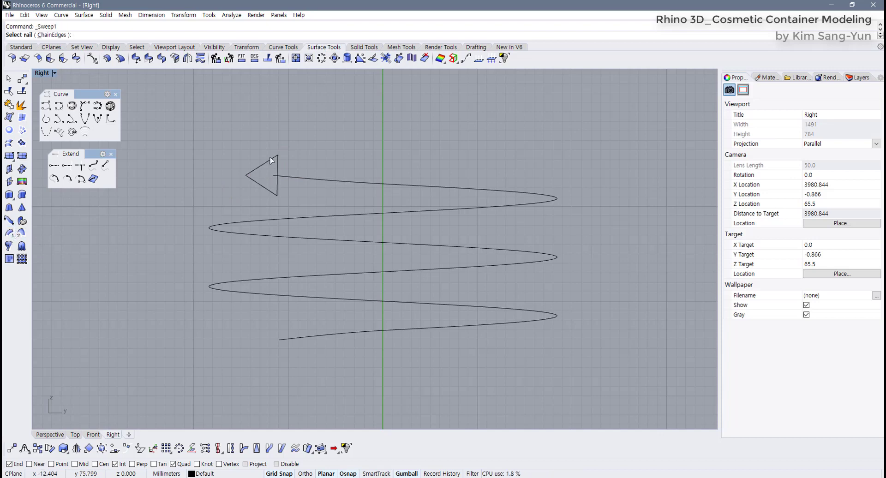
click(295, 177)
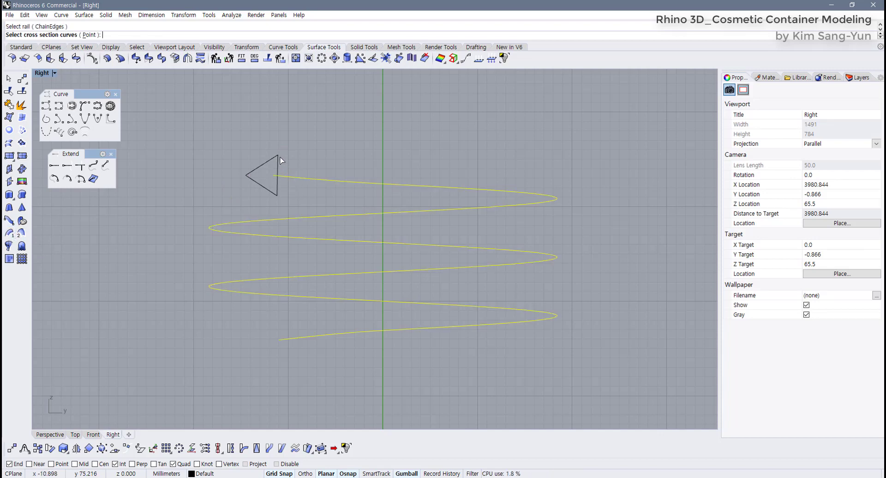
click(279, 159)
key(Return)
key(Return)
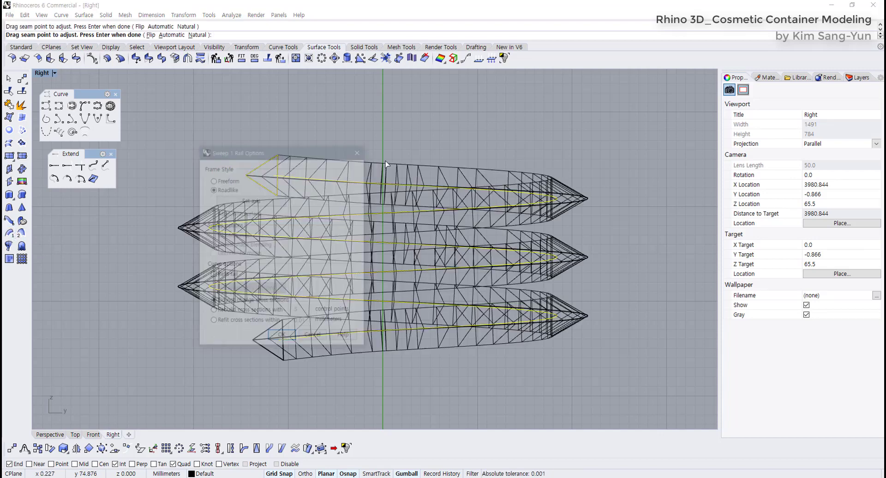
click(282, 337)
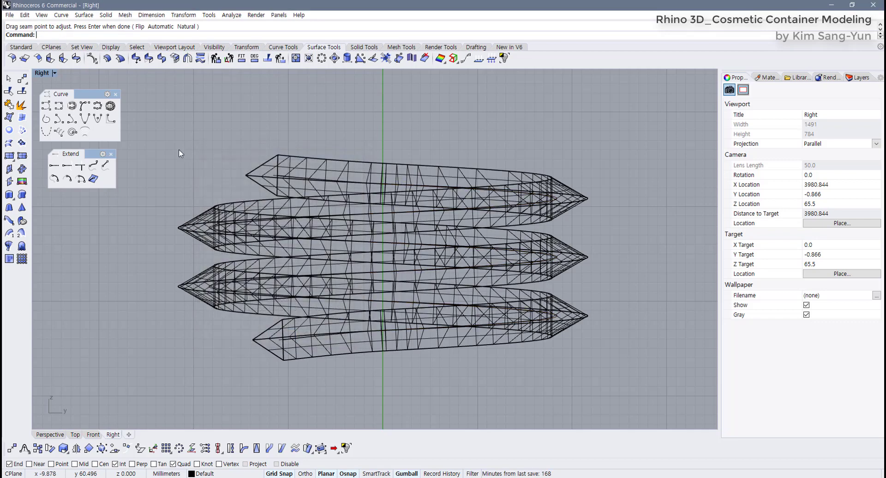
- Cap both open planar ends of the swept thread in the Perspective view to form a closed solid
double_click(42, 72)
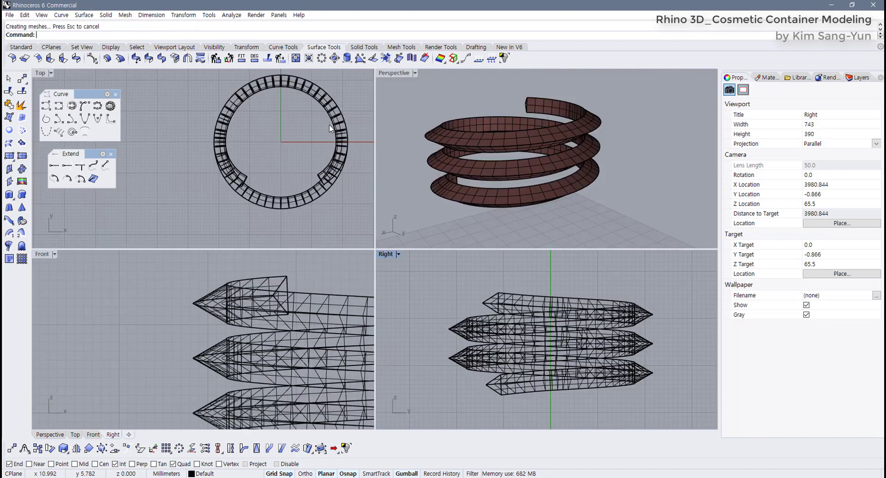
double_click(393, 74)
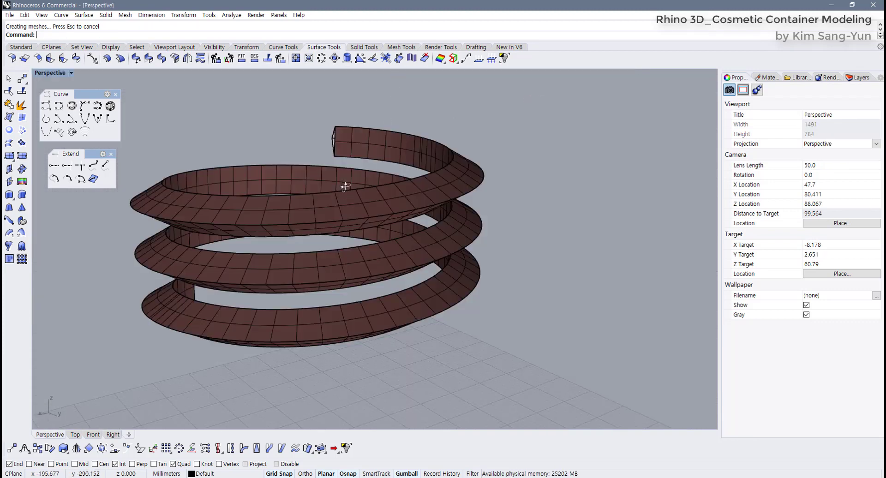
right_drag(344, 184, 344, 176)
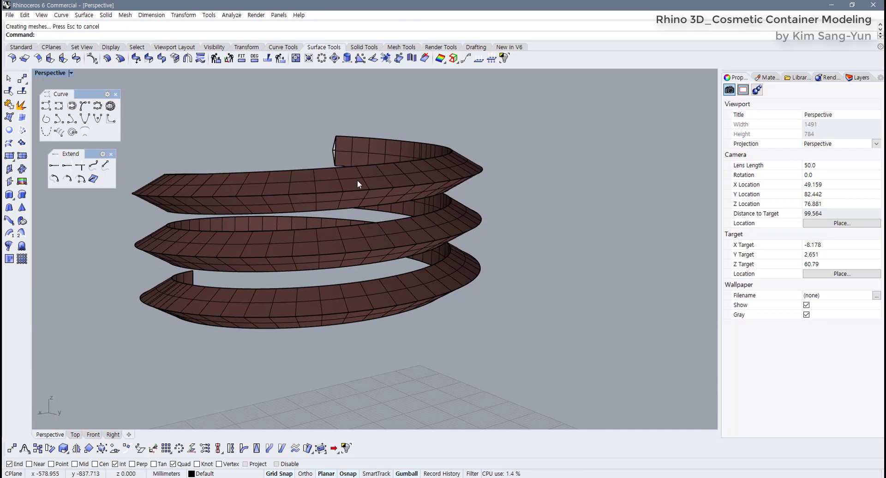
click(358, 181)
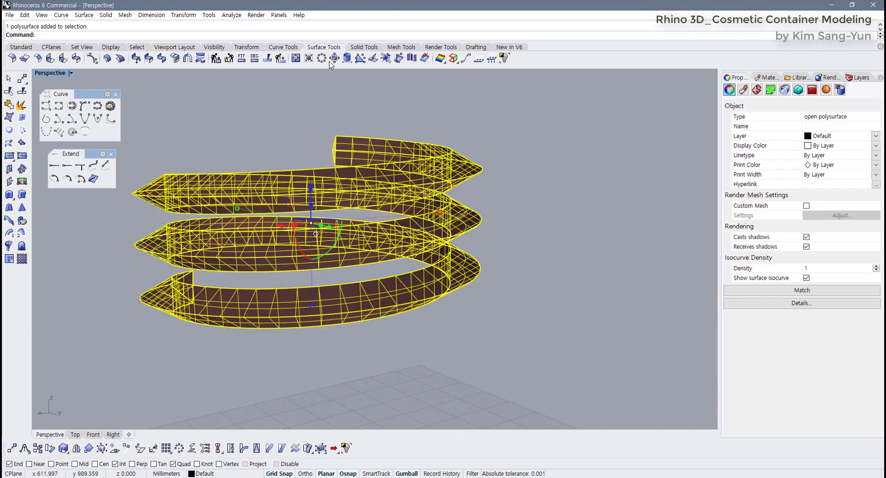
click(365, 48)
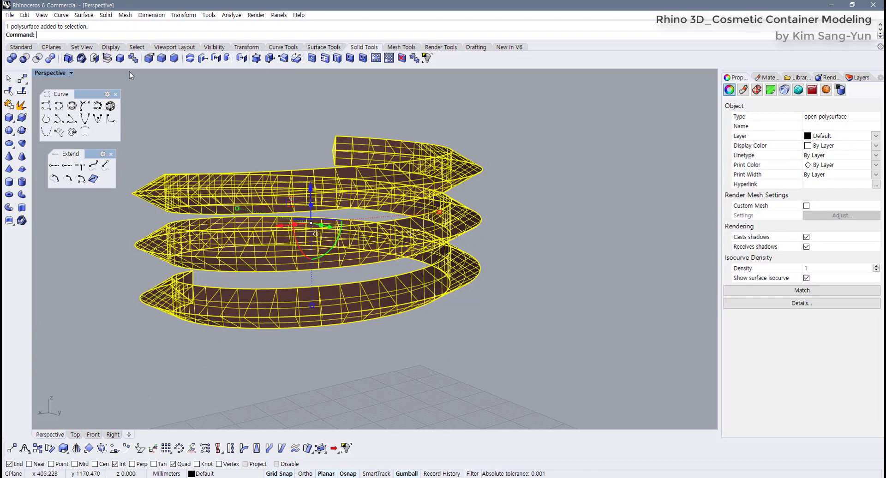
click(326, 163)
mouse_move(325, 164)
right_down()
mouse_move(439, 170)
mouse_move(306, 161)
right_up()
click(306, 161)
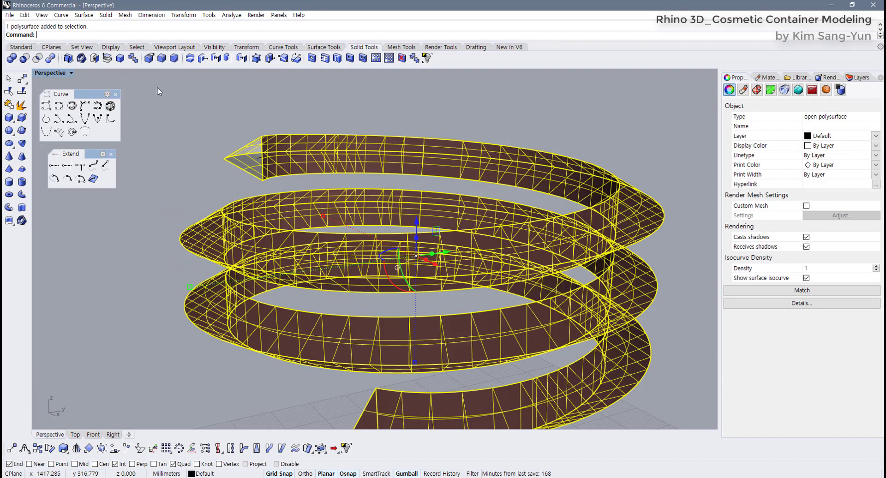
click(94, 57)
scroll(270, 135, down, 3)
right_drag(271, 135, 200, 160)
click(201, 160)
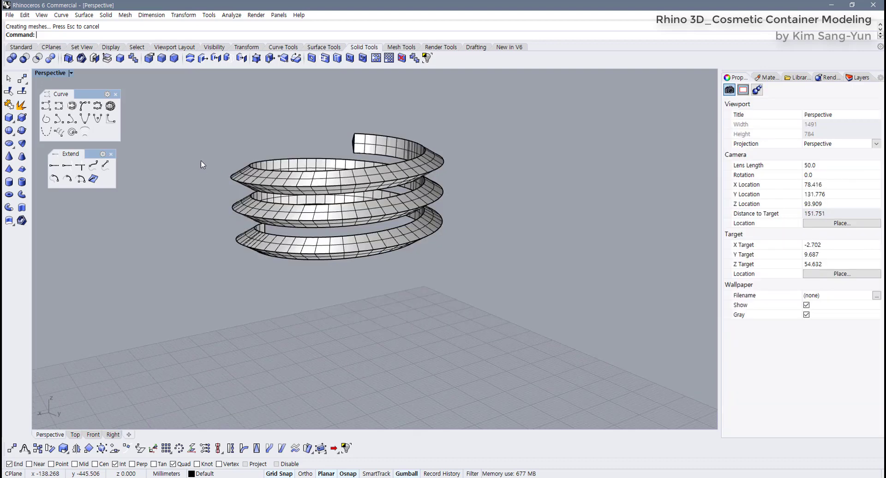
- Fillet the thread's outer helical crest edge with a 0.5 mm radius
click(162, 58)
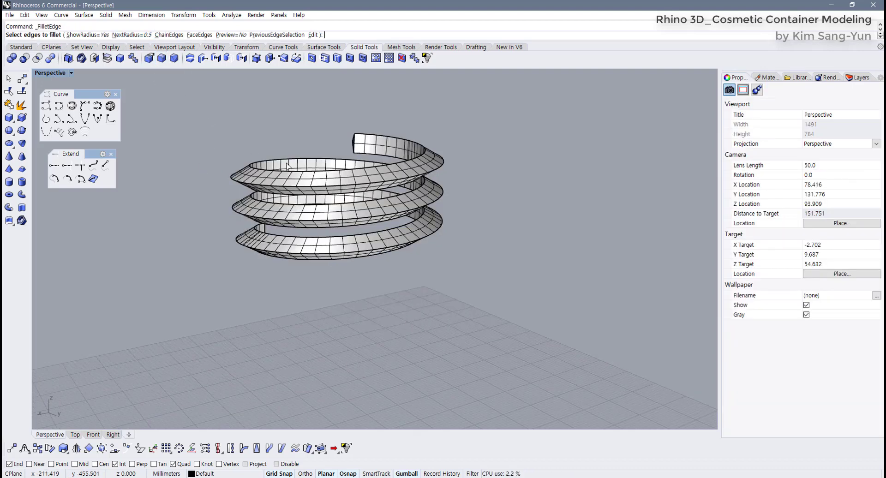
click(338, 188)
key(Return)
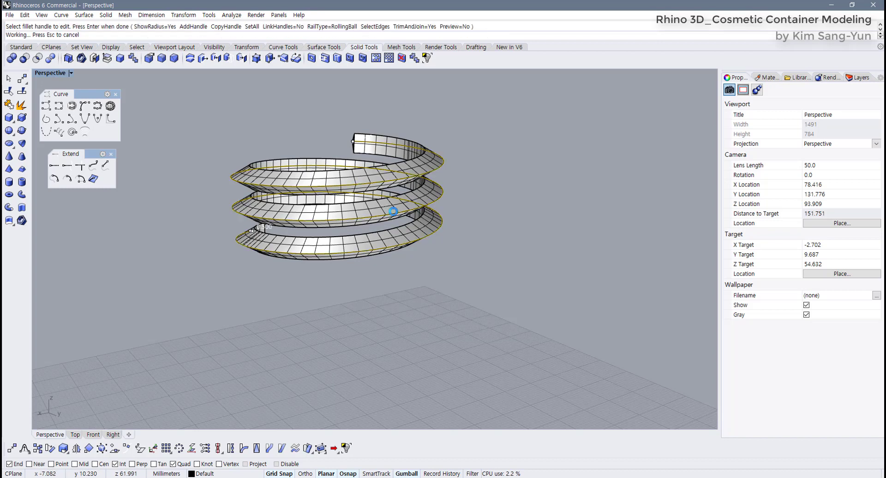
- Finish the crest fillet on the cap's thread solid and show all hidden objects
key(Return)
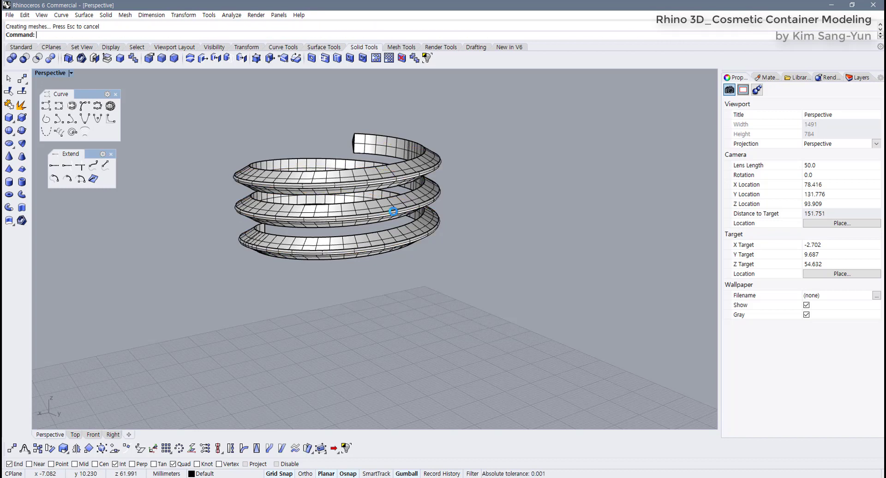
click(21, 47)
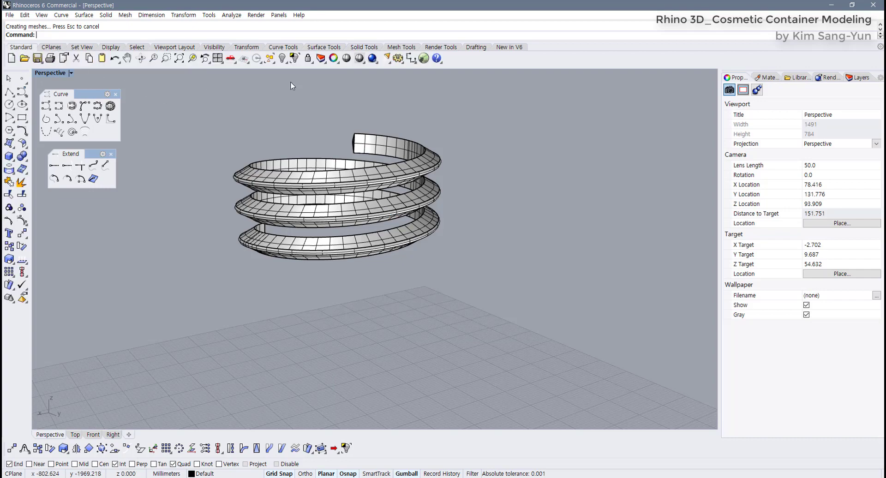
click(282, 58)
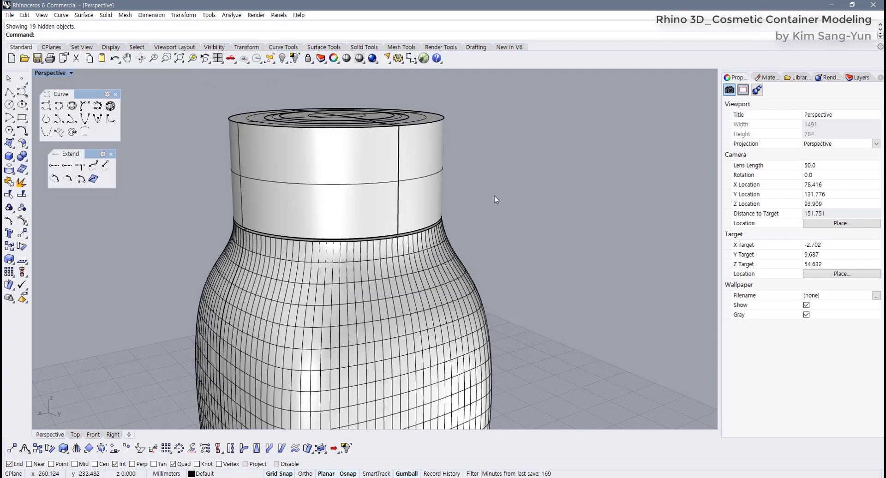
- Hide the solid bottle body beneath the cap
right_drag(494, 200, 459, 168)
click(415, 261)
middle_click(392, 257)
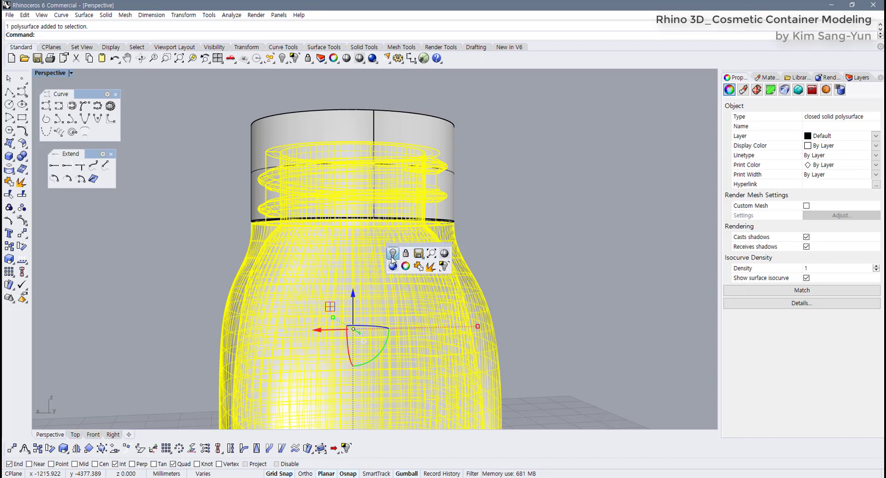
click(393, 253)
- Subtract the filleted thread solid from the cap with Boolean Difference to cut the internal thread groove
right_drag(391, 256, 427, 195)
click(427, 195)
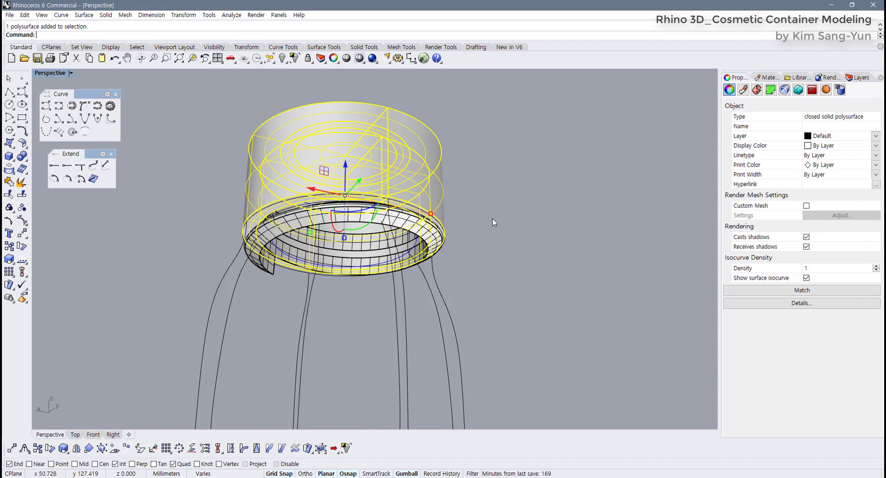
key(Escape)
click(436, 181)
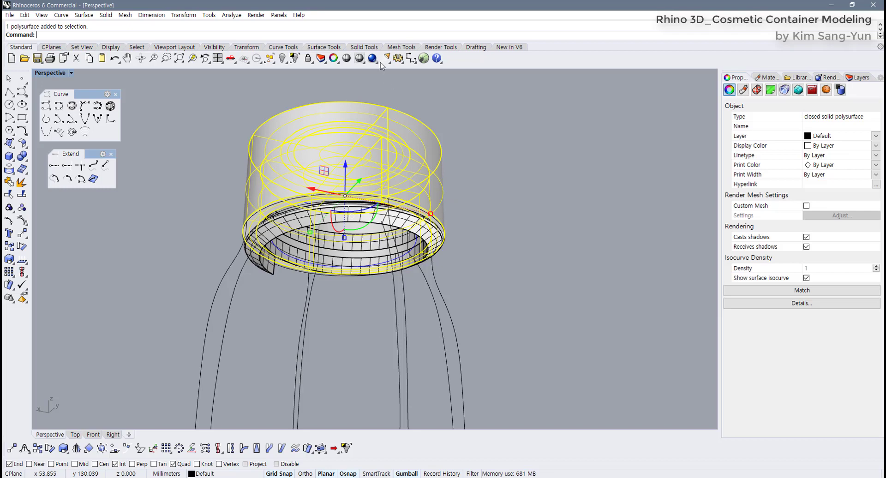
click(365, 47)
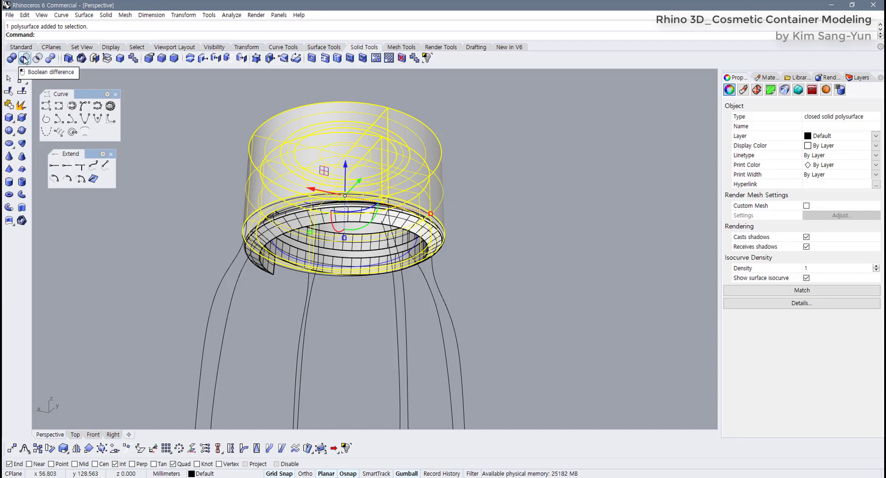
click(24, 59)
click(275, 240)
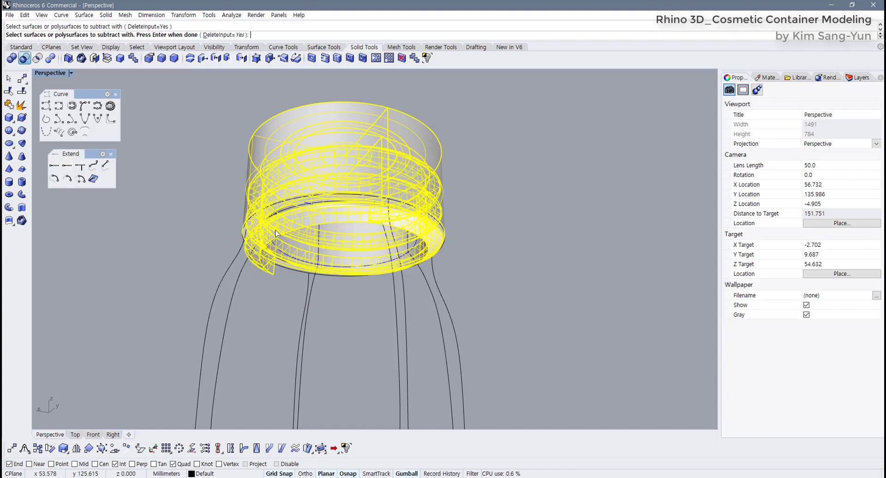
key(Return)
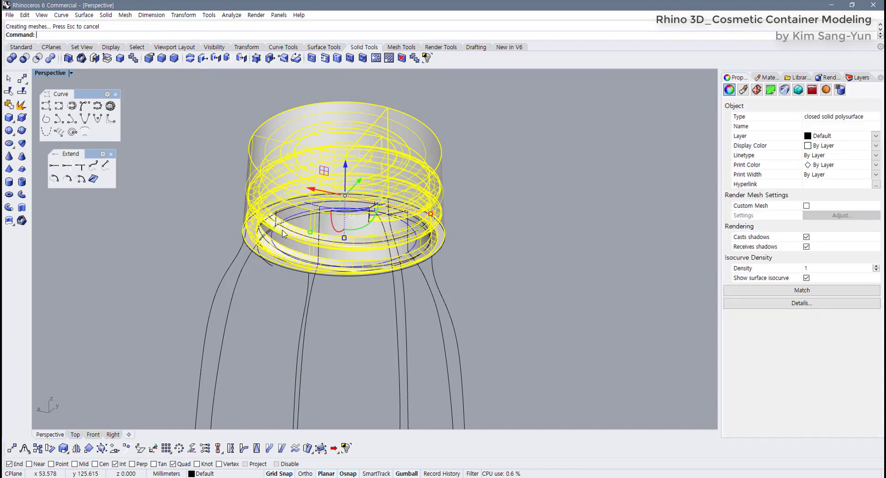
key(Escape)
- Examine the thread groove inside the cap from below, including the upper end where it meets the cap's inner wall
right_drag(461, 300, 482, 275)
scroll(330, 229, up, 5)
scroll(329, 228, up, 15)
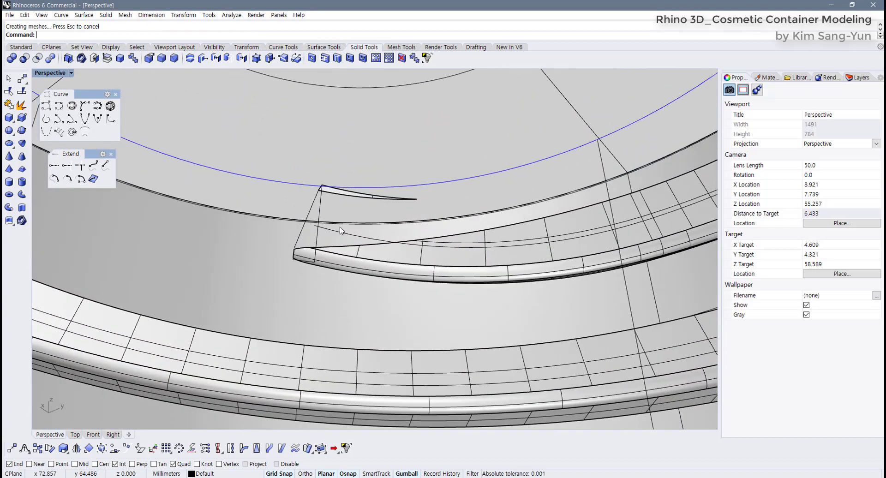
click(351, 190)
scroll(346, 203, down, 10)
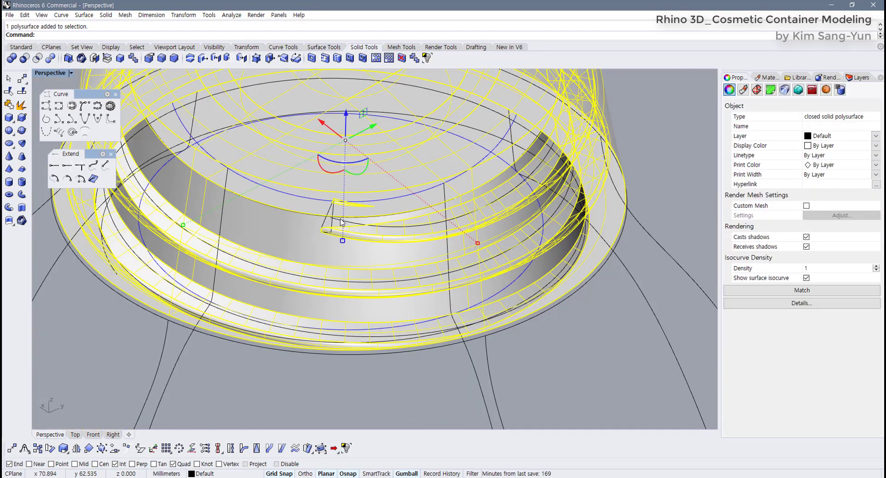
key(Escape)
right_drag(539, 340, 475, 308)
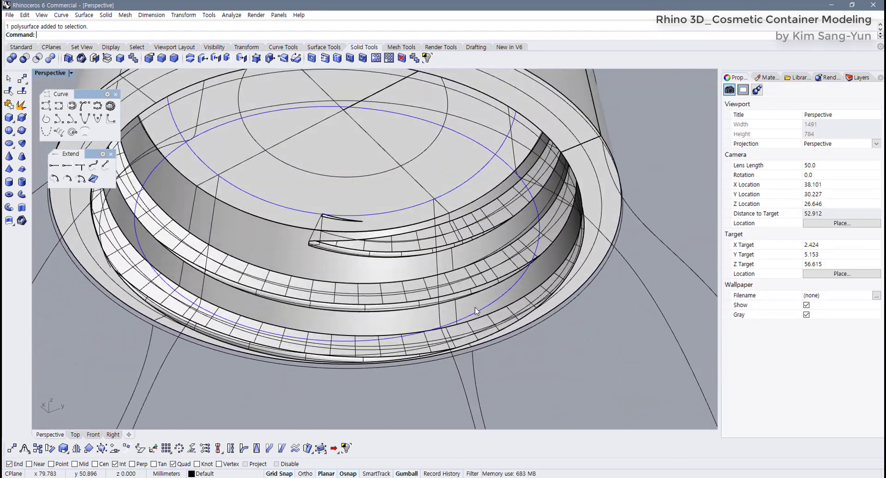